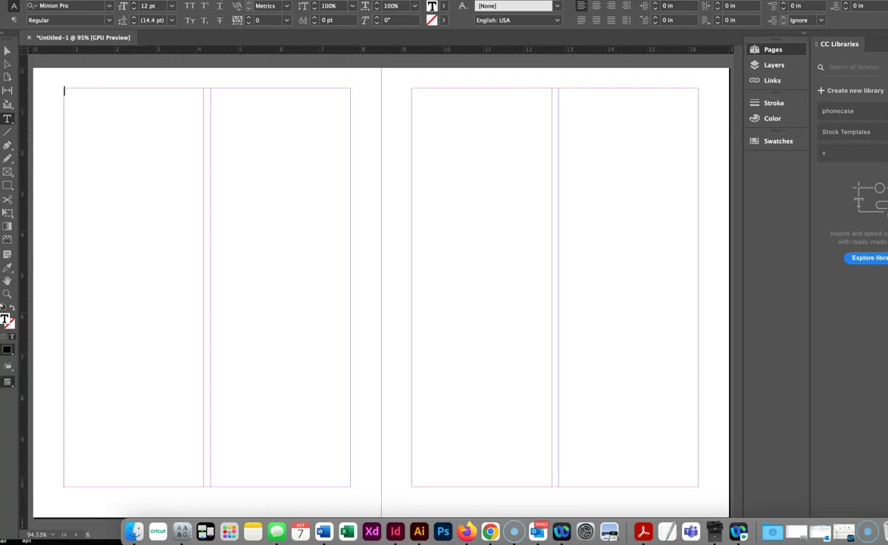
Search Google for 'lorem ipsum generator' in Chrome.
left_click(490, 532)
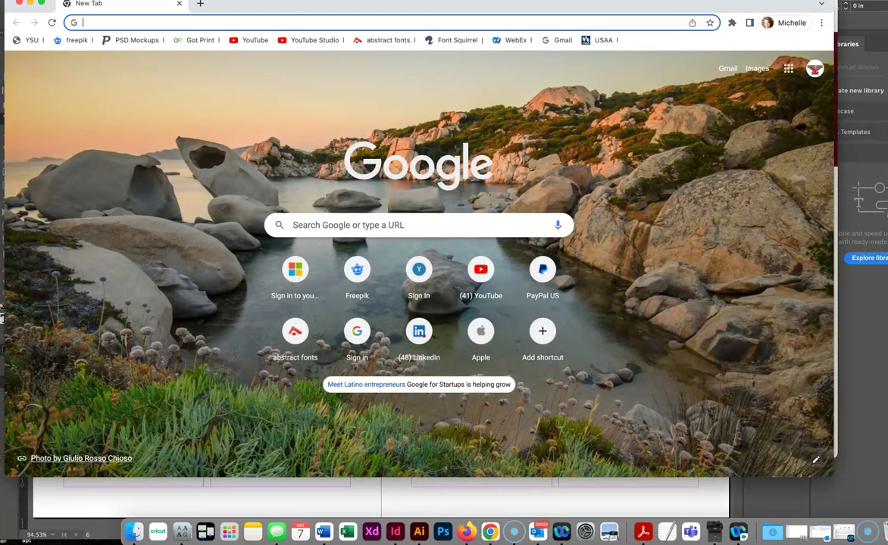
type("l")
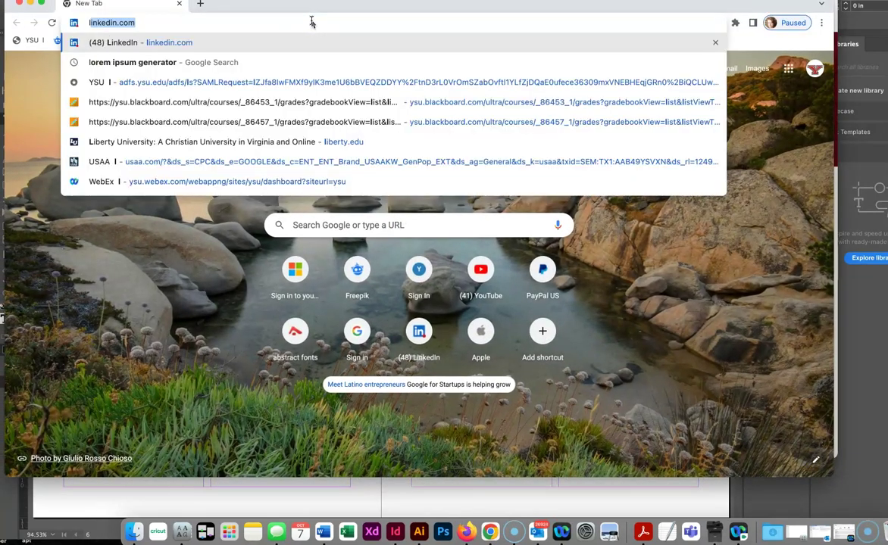
type("or")
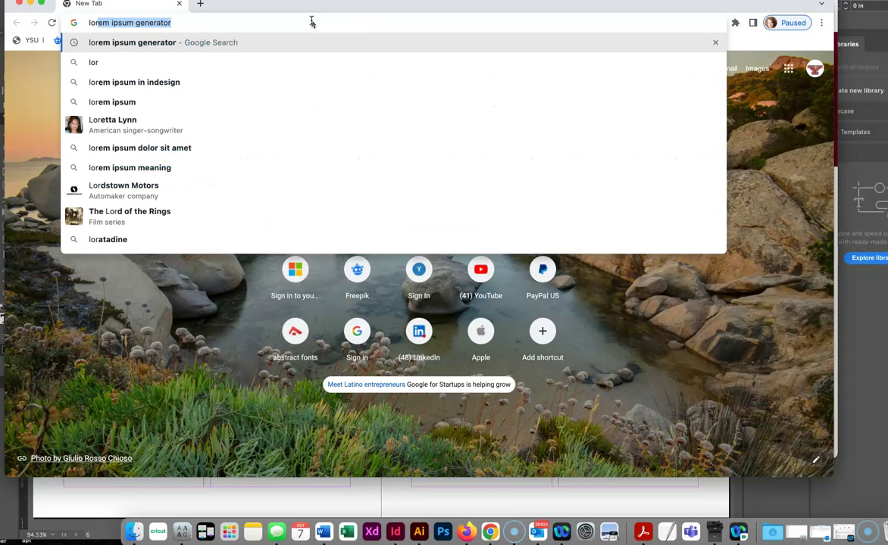
left_click(149, 23)
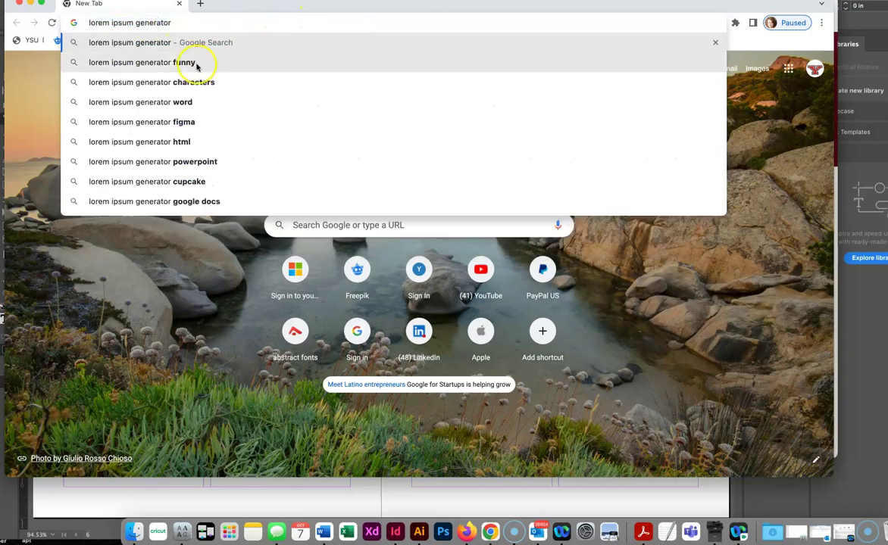
key("Return")
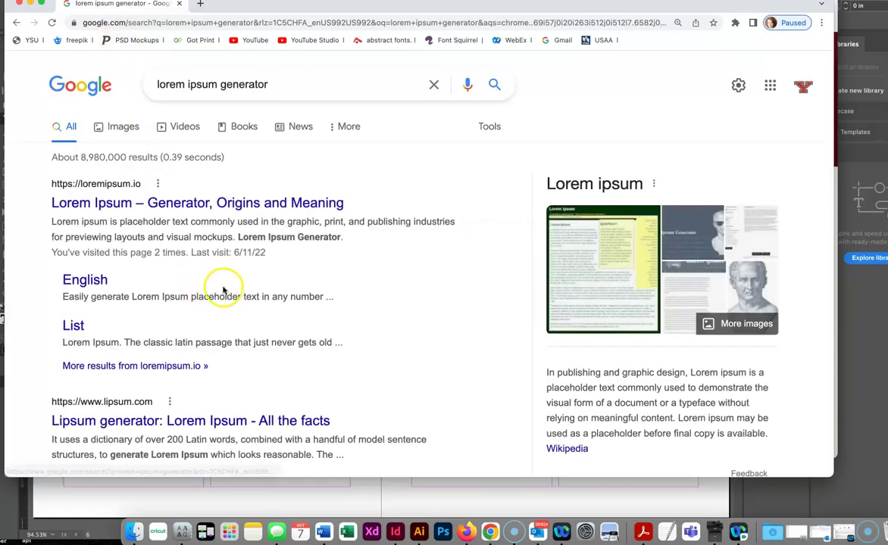
Open the loremipsum.io result from the search results.
scroll(233, 277, "down", 3)
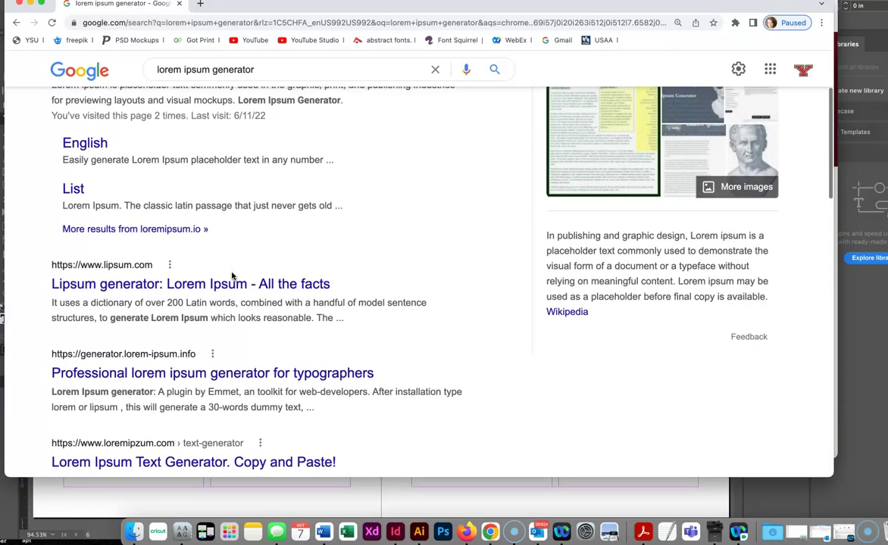
scroll(232, 277, "up", 1)
scroll(233, 277, "down", 5)
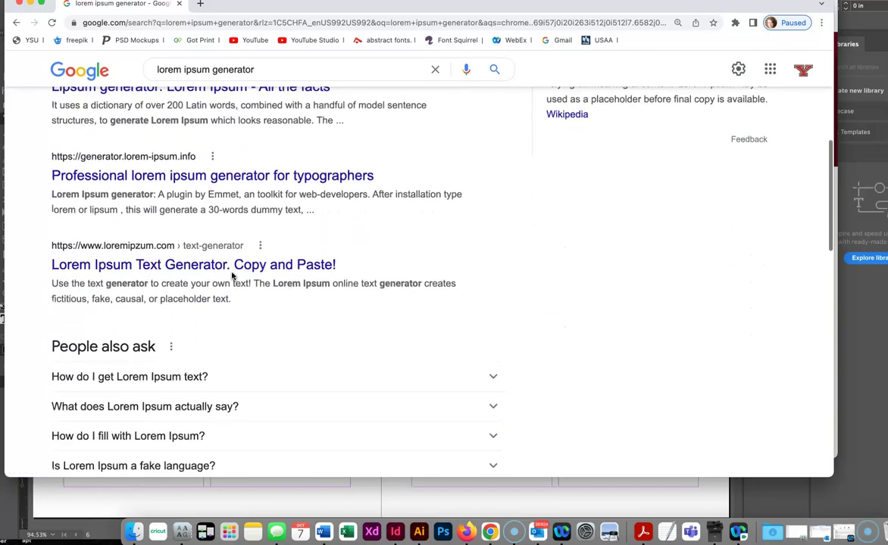
scroll(232, 277, "up", 3)
scroll(233, 276, "up", 5)
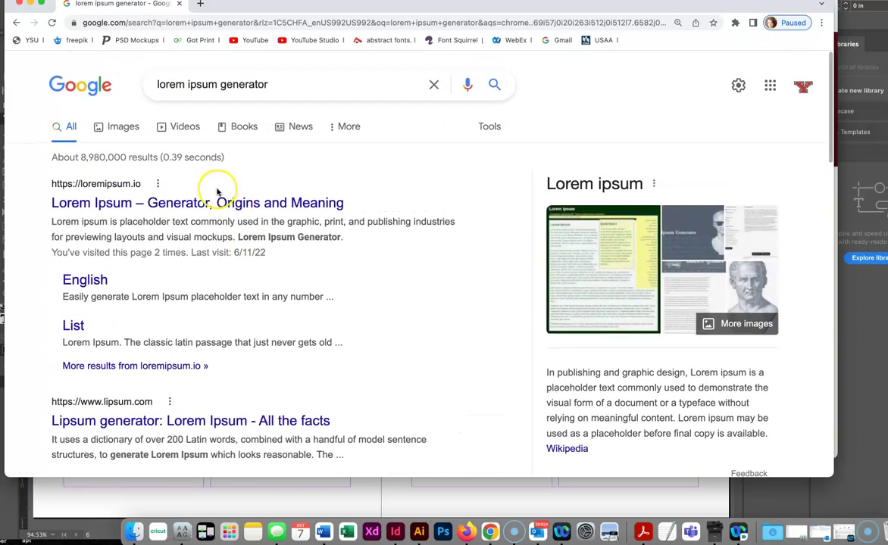
left_click(218, 200)
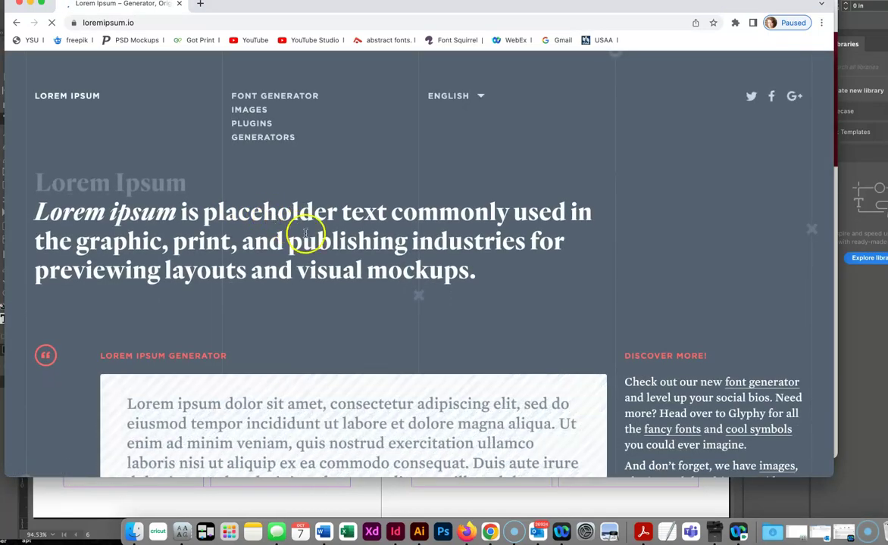
Set the generator's paragraph count to 20 and generate the lorem ipsum text.
scroll(347, 246, "down", 3)
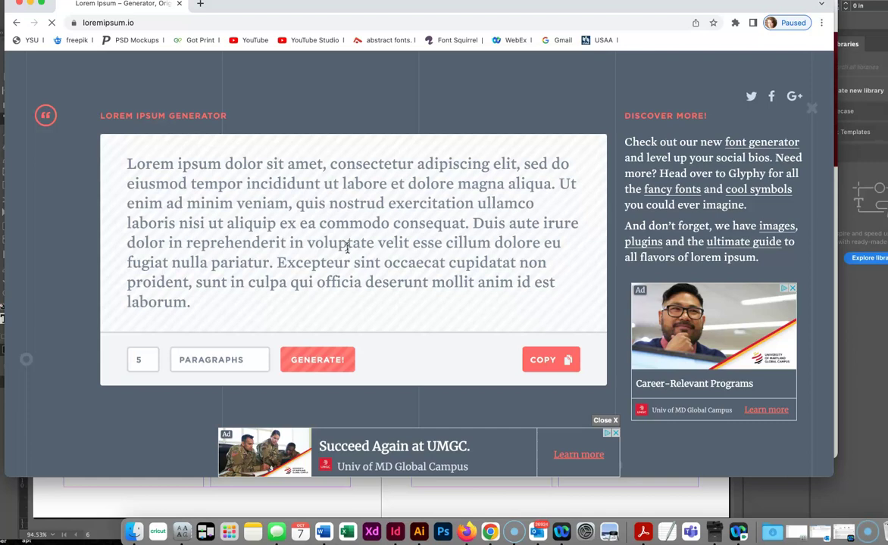
double_click(140, 361)
type("20")
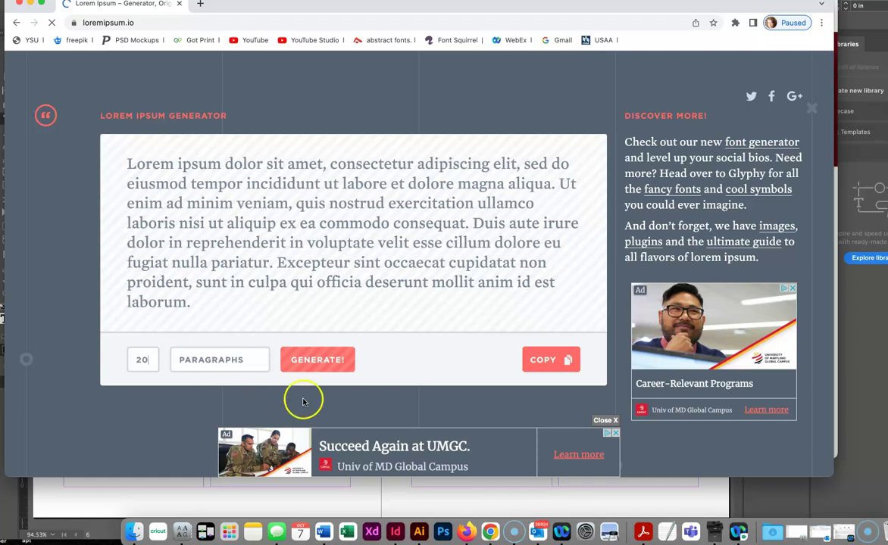
left_click(328, 363)
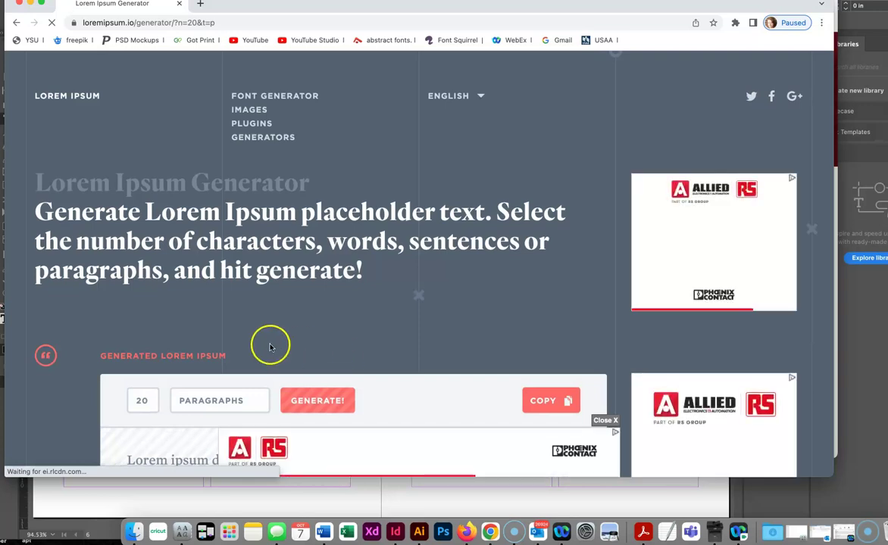
Copy the 20 generated paragraphs to the clipboard.
scroll(271, 345, "down", 5)
scroll(327, 342, "down", 10)
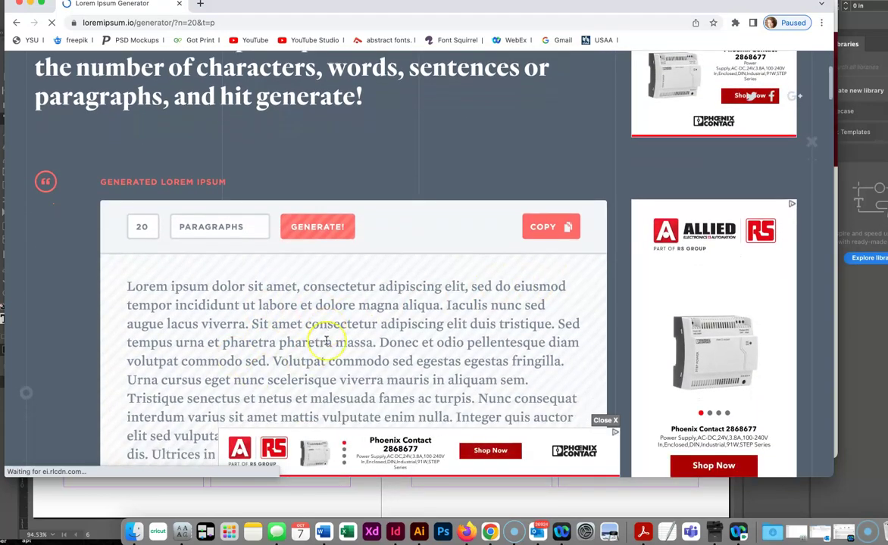
scroll(327, 343, "down", 6)
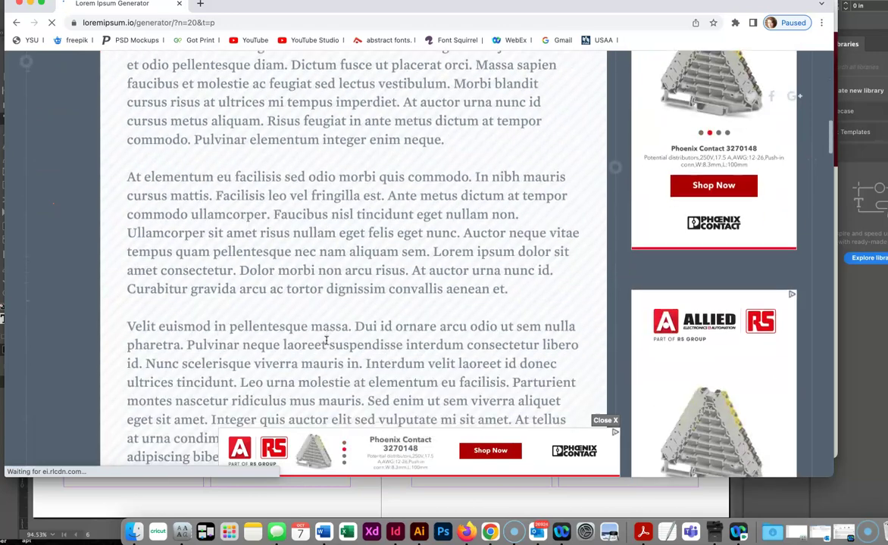
scroll(305, 265, "up", 20)
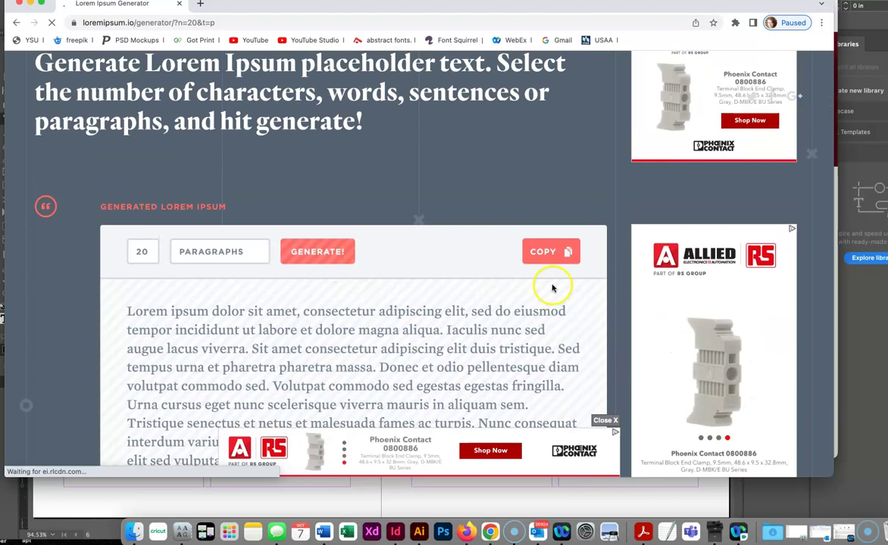
left_click(552, 253)
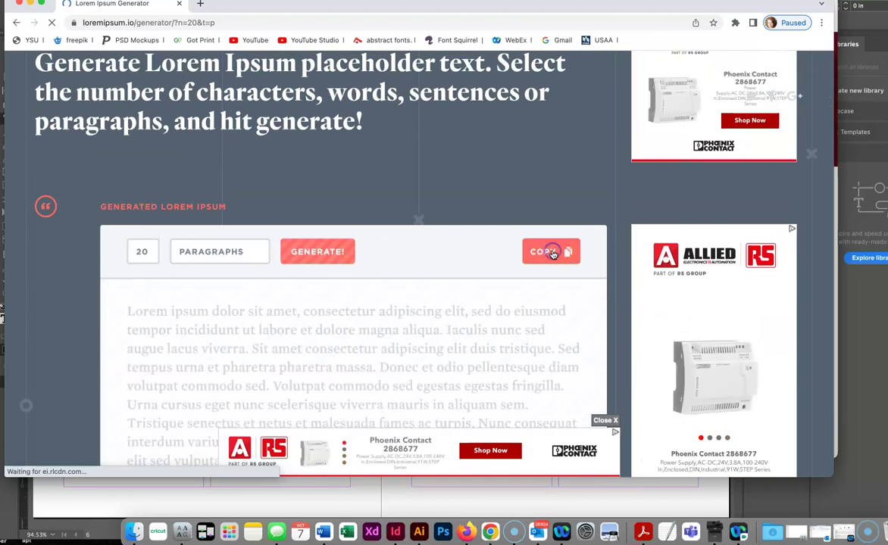
Back in InDesign, fill the left page's first-column frame using Type > Fill with Placeholder Text.
left_click(324, 493)
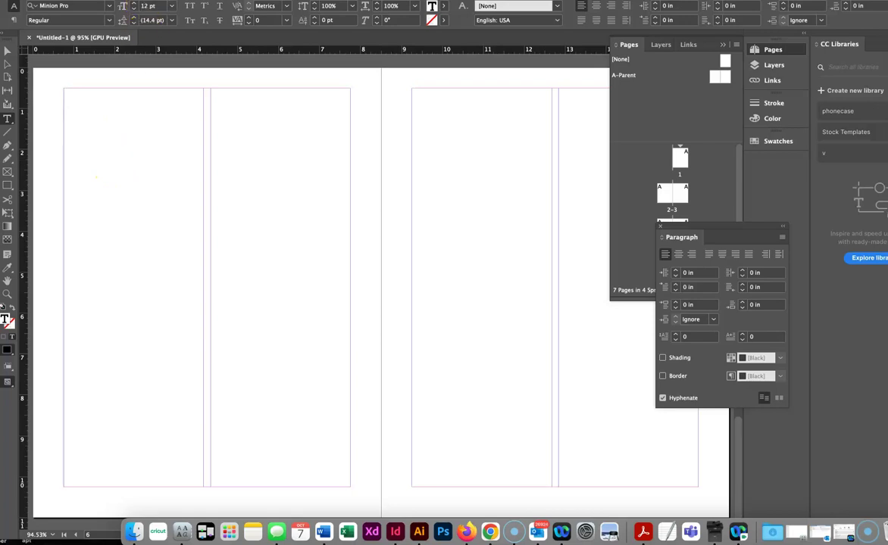
left_click(144, 0)
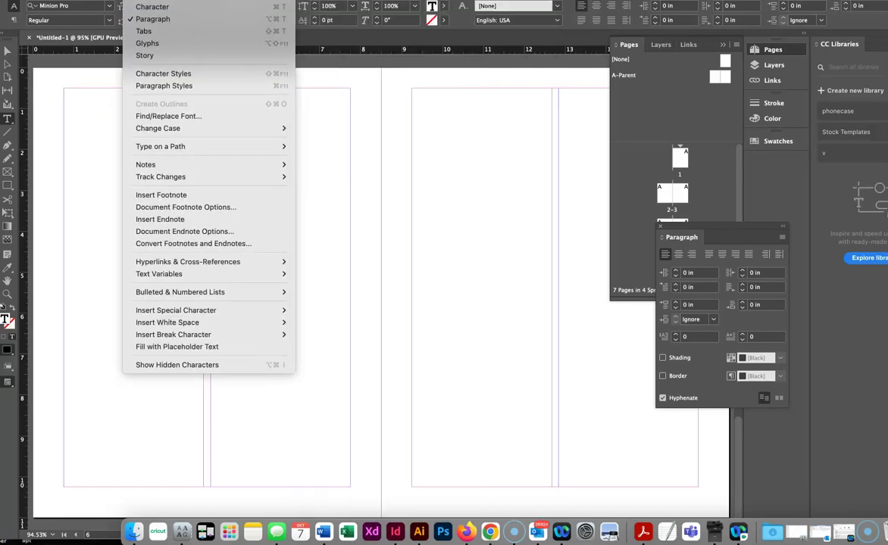
left_click(154, 347)
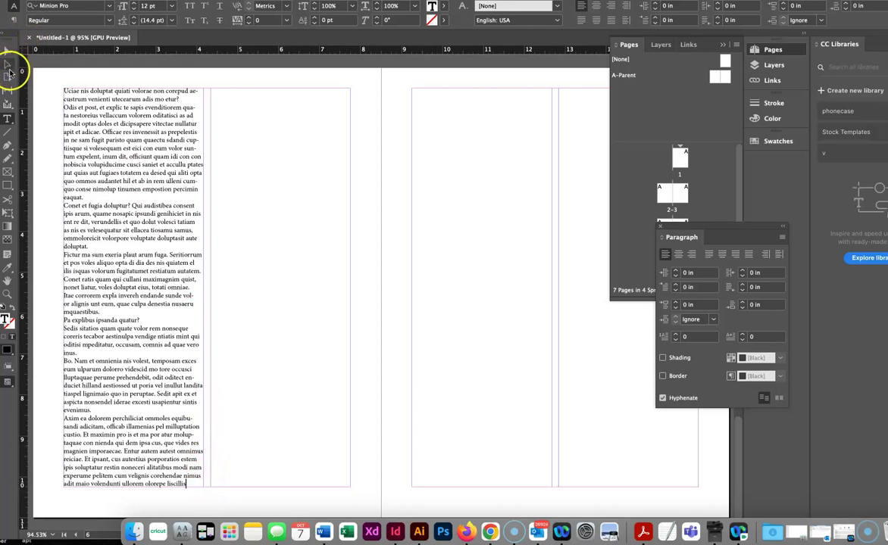
Draw three column-sized text frames beside the filled column, then select a left-page frame.
left_click(7, 119)
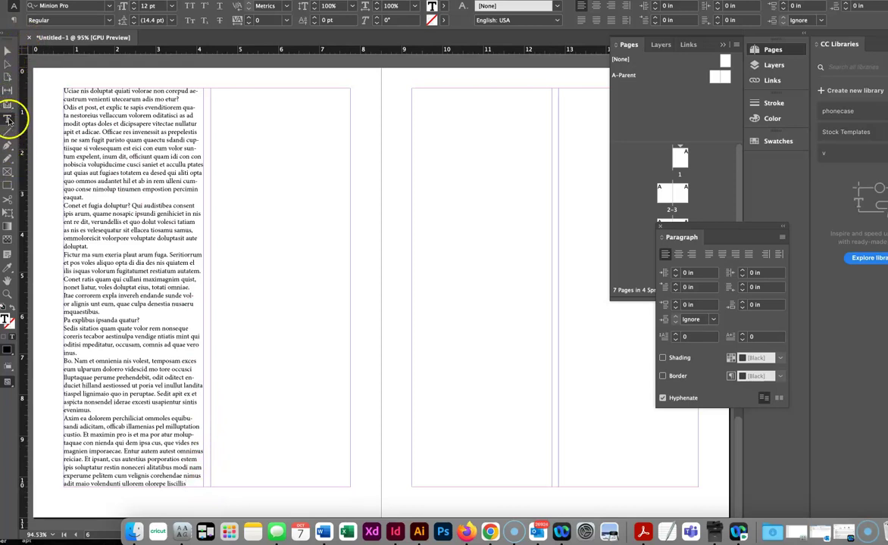
left_click_drag(212, 91, 350, 487)
scroll(428, 386, "right", 4)
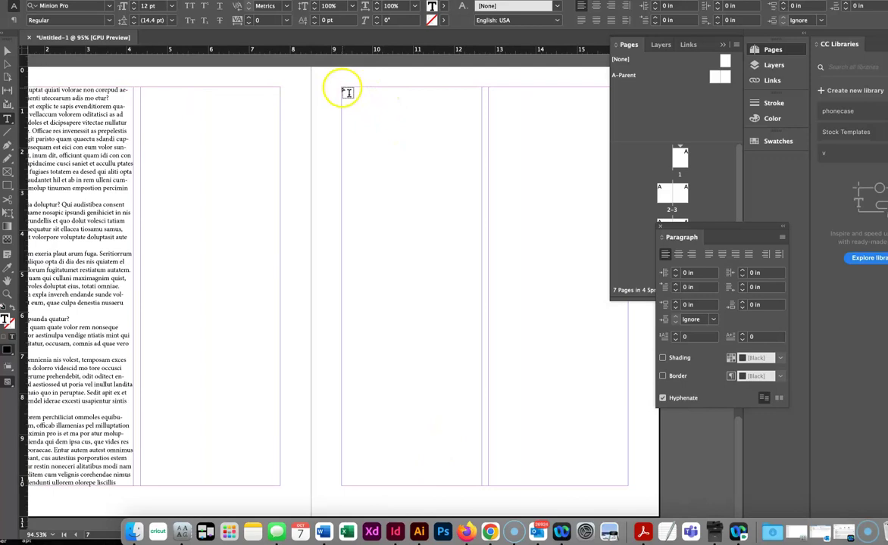
key("Escape")
key("m")
mouse_move(343, 88)
left_mouse_down()
mouse_move(436, 336)
mouse_move(454, 502)
mouse_move(478, 486)
left_mouse_up()
scroll(531, 456, "right", 4)
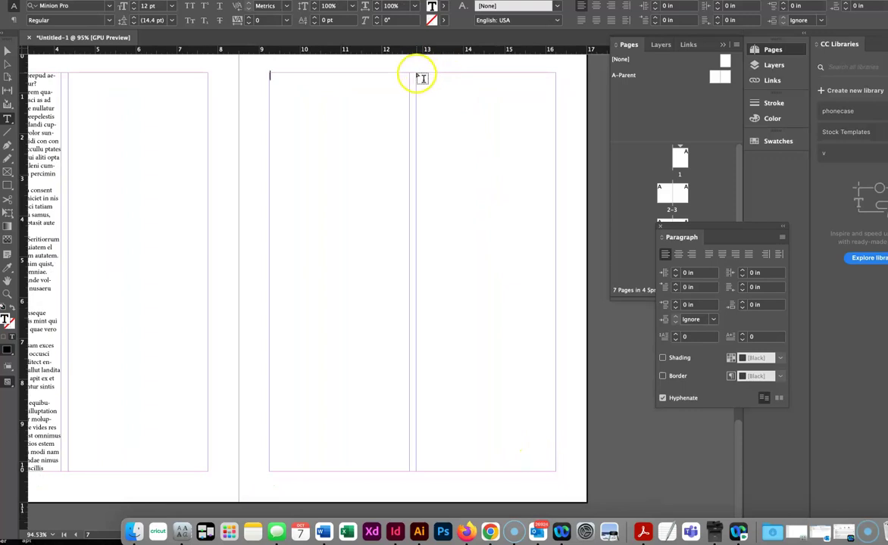
key("Escape")
key("m")
left_click_drag(417, 74, 556, 470)
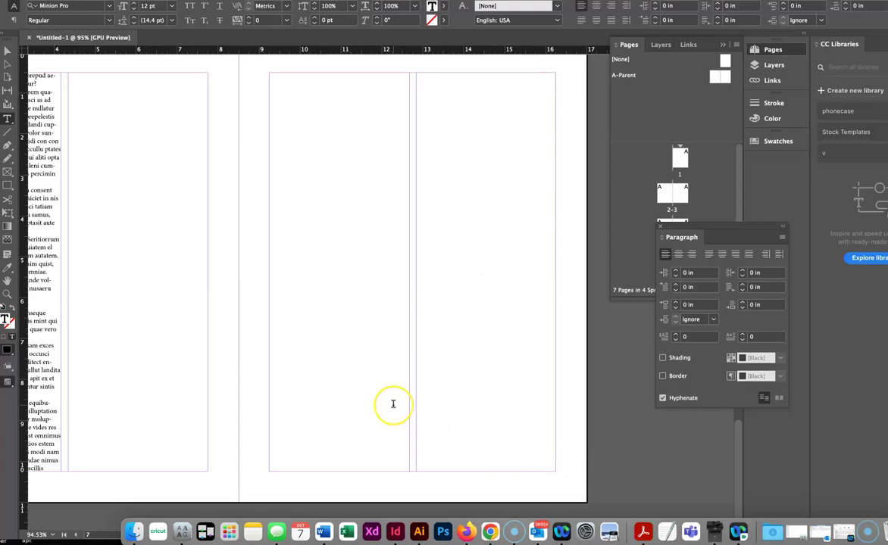
scroll(393, 404, "left", 3)
left_click(8, 51)
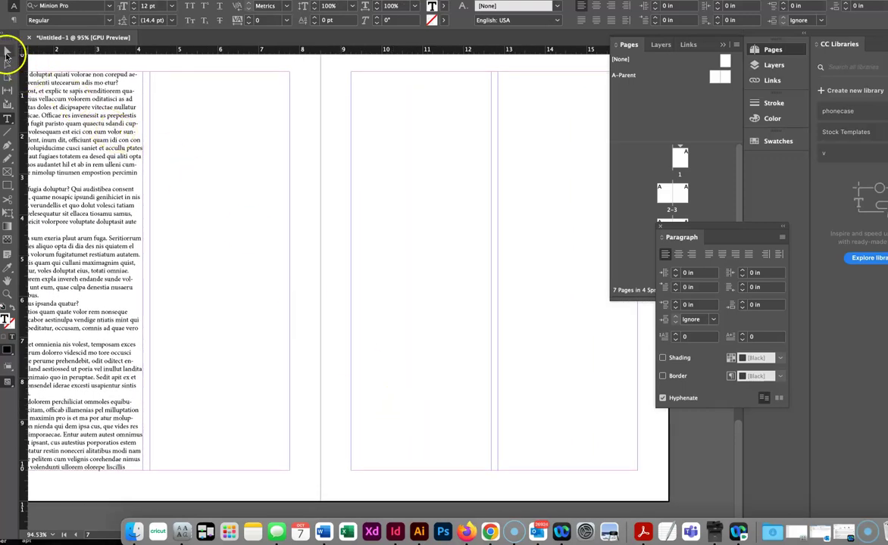
left_click(188, 137)
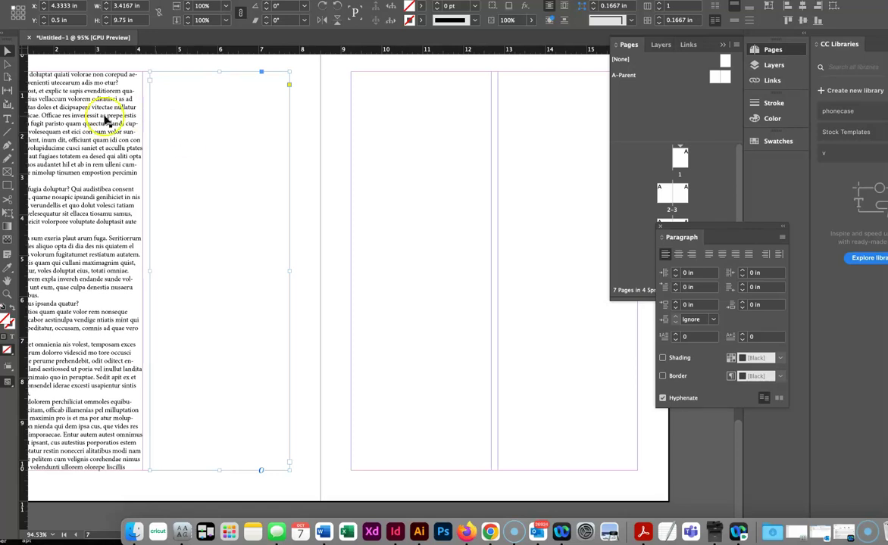
Fill the empty second column on the left page with lorem ipsum text.
left_click(7, 118)
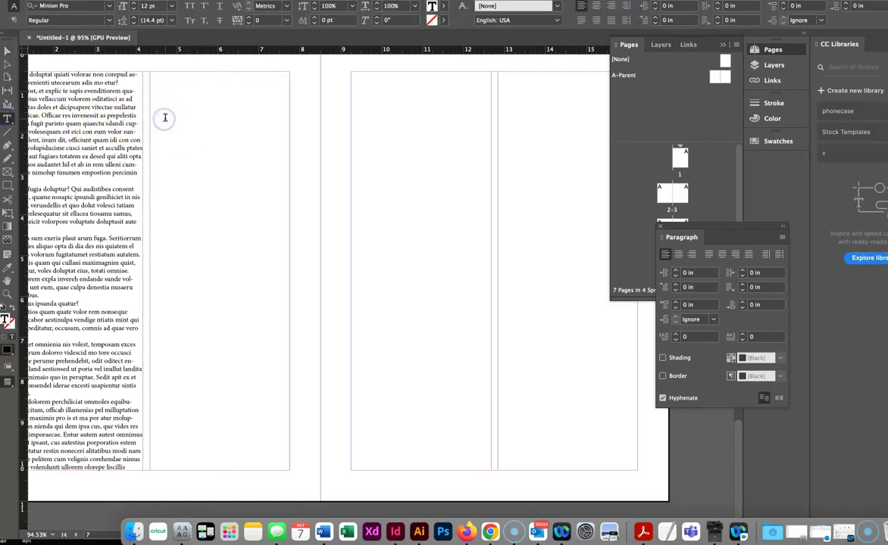
left_click(163, 118)
key("super+alt+shift+p")
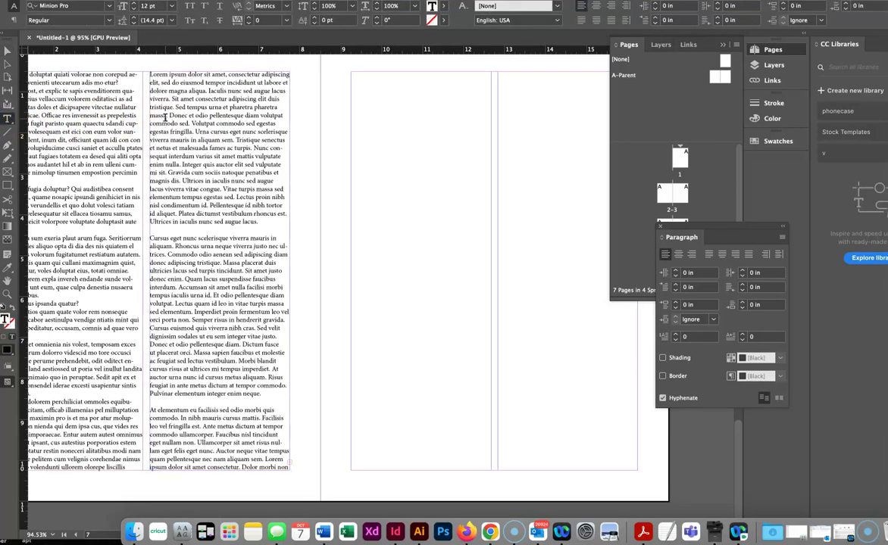
Scroll to show the empty facing page and switch to the Selection tool.
scroll(234, 158, "right", 5)
scroll(234, 158, "down", 1)
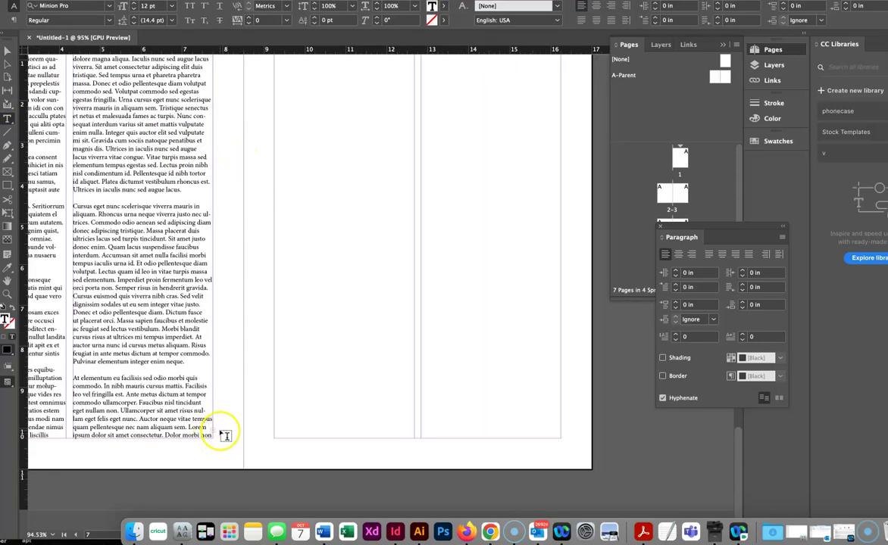
scroll(225, 436, "left", 6)
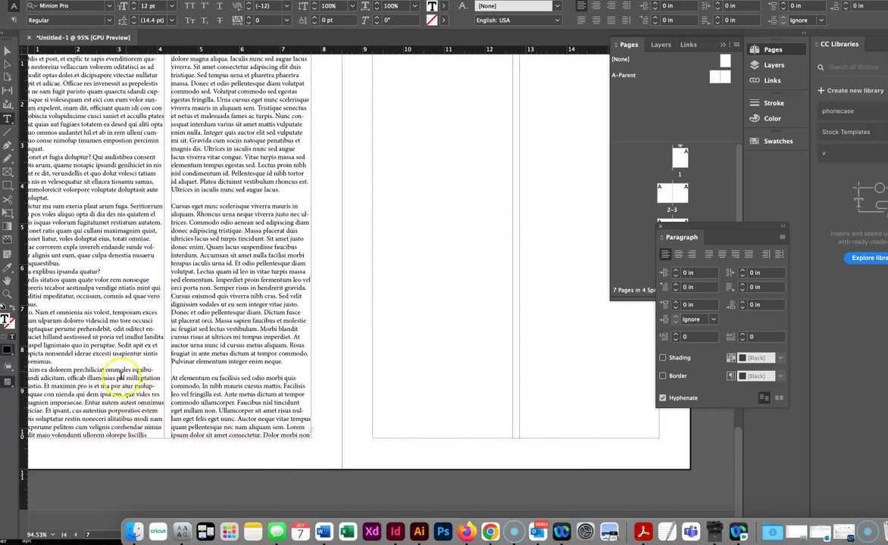
scroll(239, 415, "right", 5)
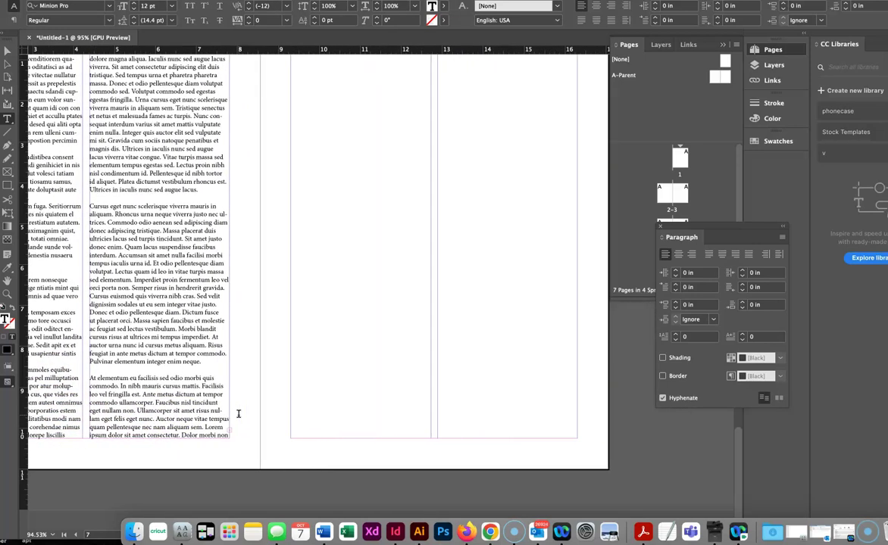
scroll(239, 414, "up", 2)
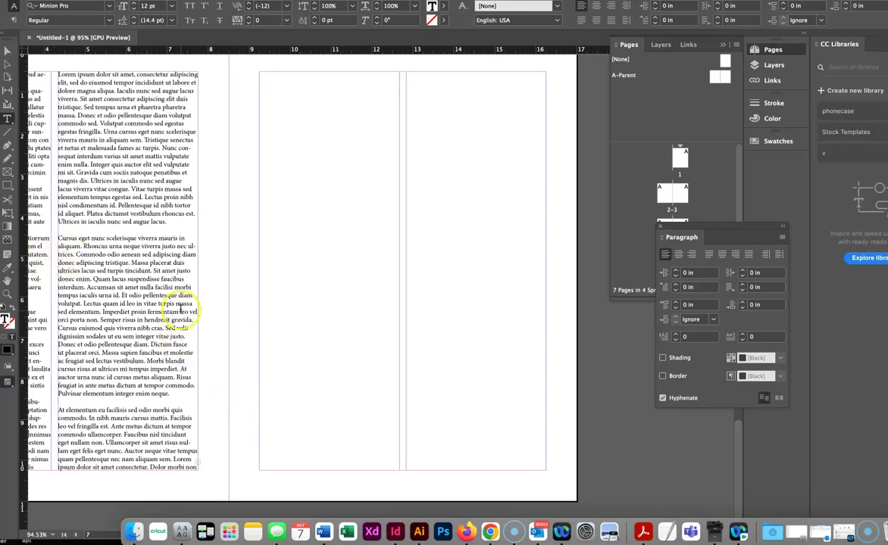
left_click(6, 51)
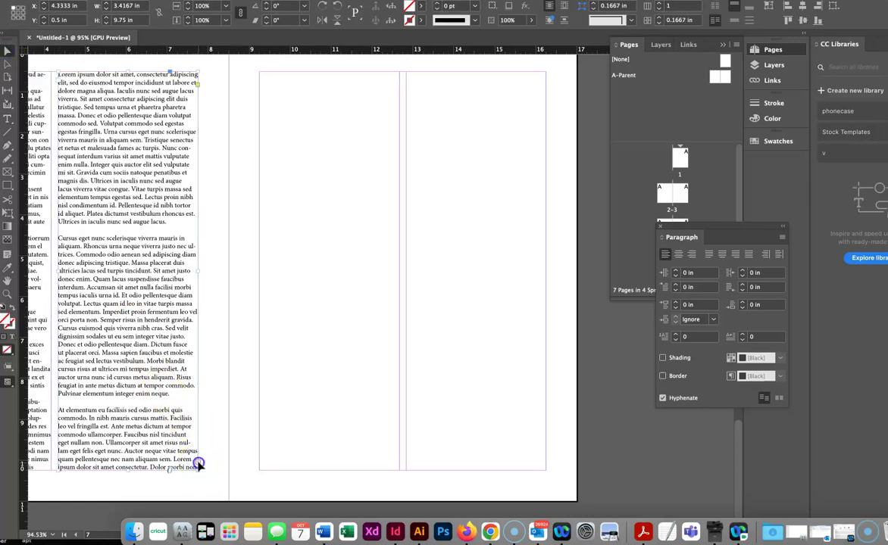
Thread the overset text into the facing page's left and right columns, then select spread 4–5.
left_click(198, 463)
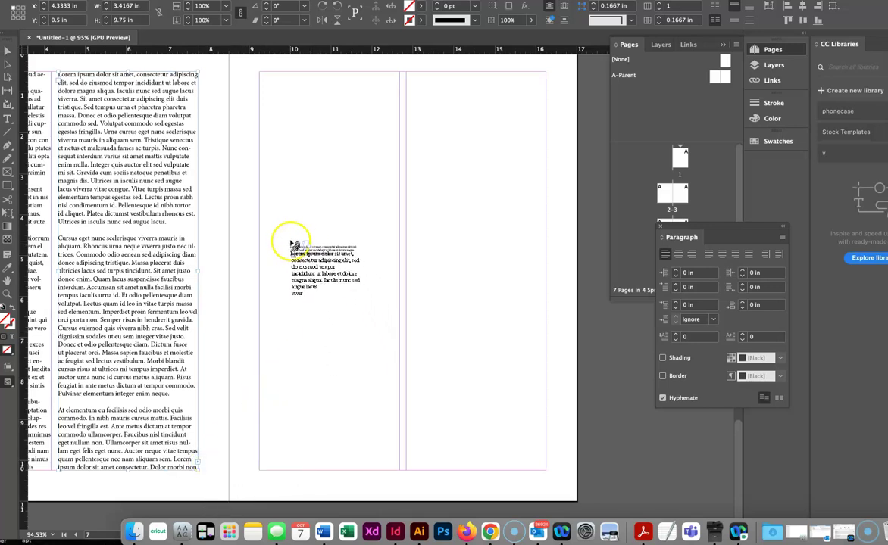
left_click(291, 244)
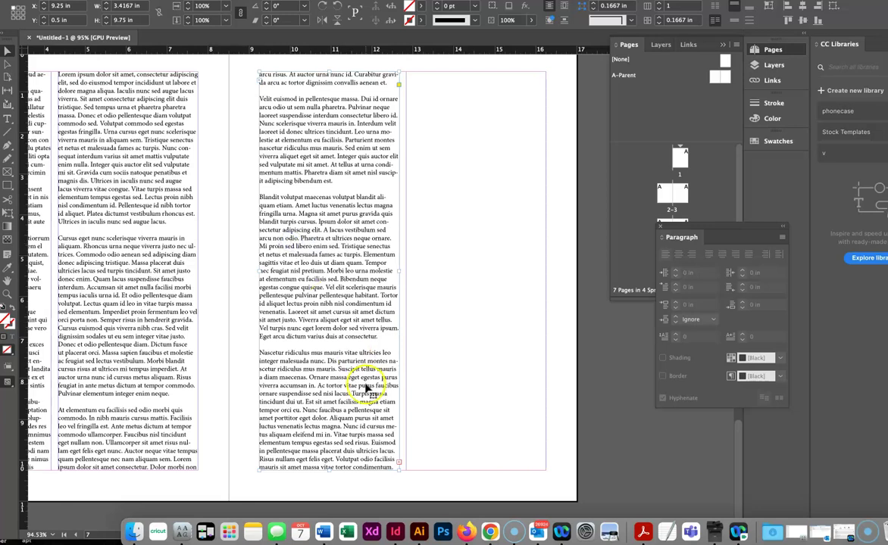
scroll(326, 317, "right", 3)
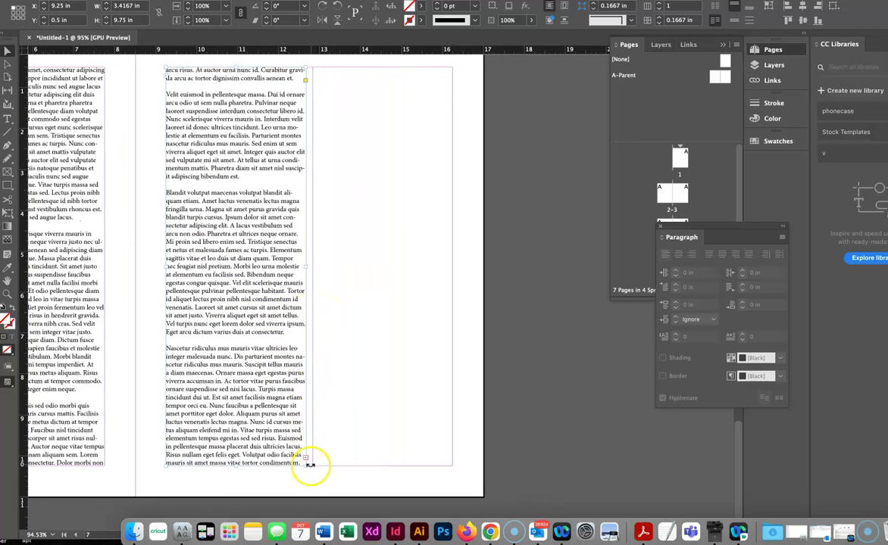
left_click(305, 459)
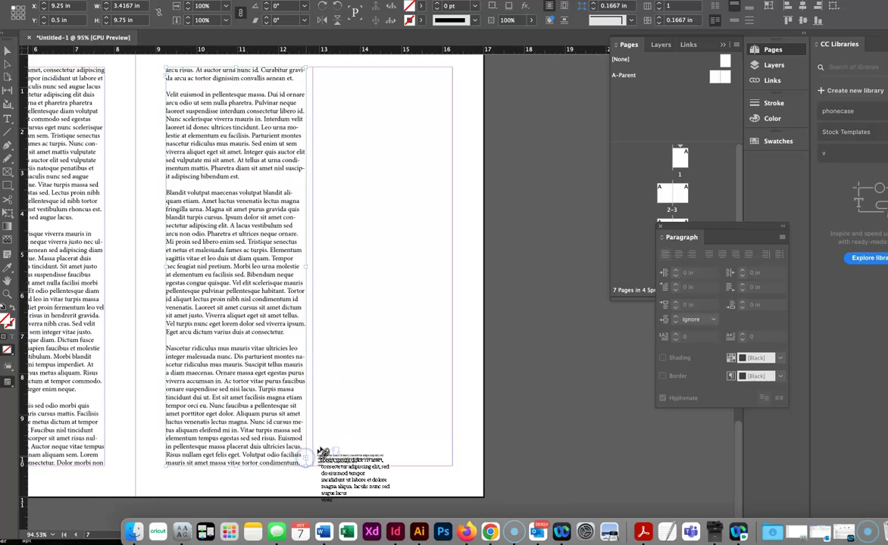
left_click(351, 393)
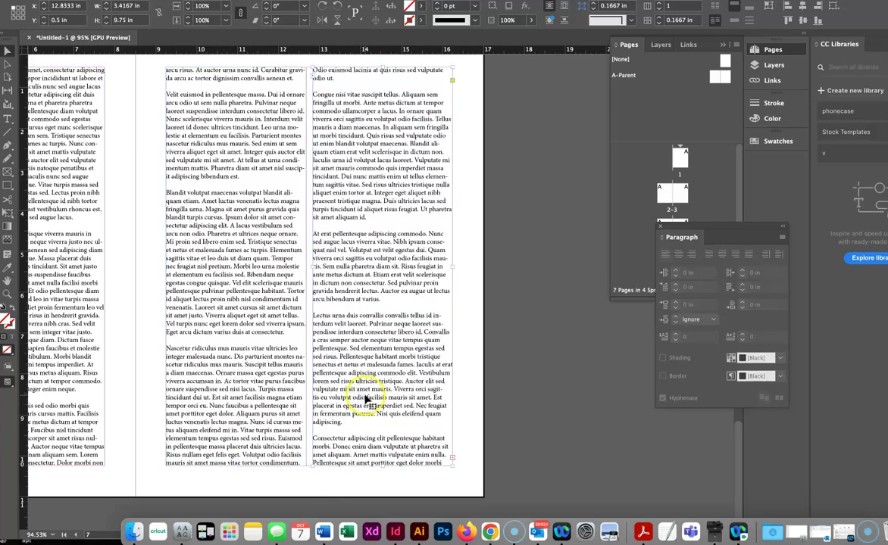
scroll(641, 188, "down", 1)
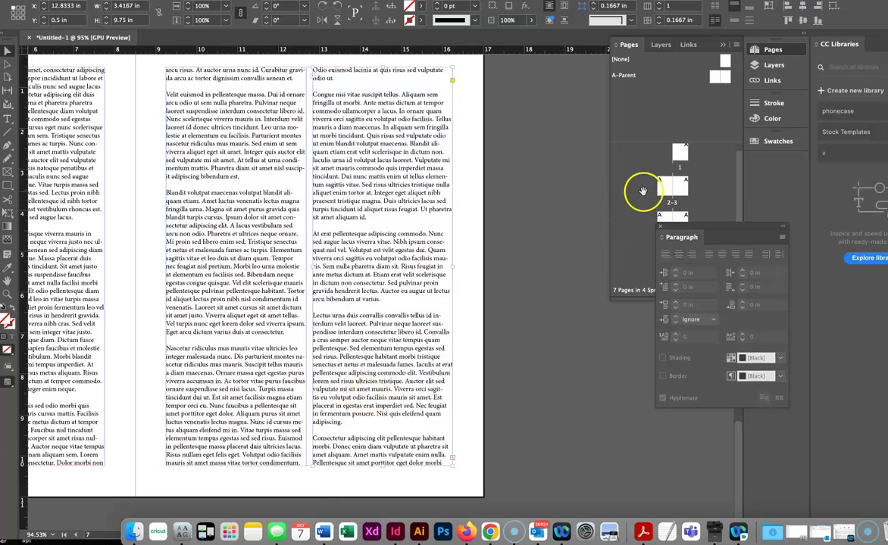
left_click(670, 220)
Draw four column text frames on spread 4–5, two each on pages 4 and 5.
double_click(666, 220)
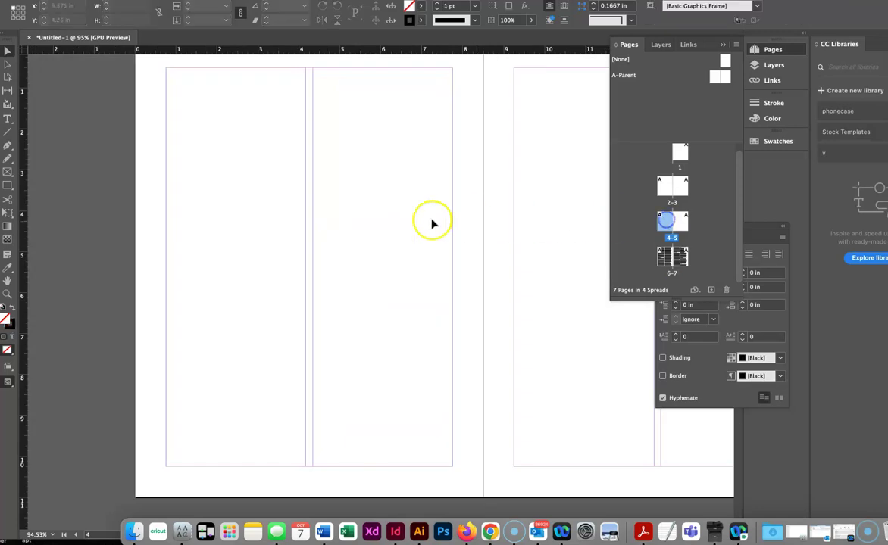
left_click(8, 118)
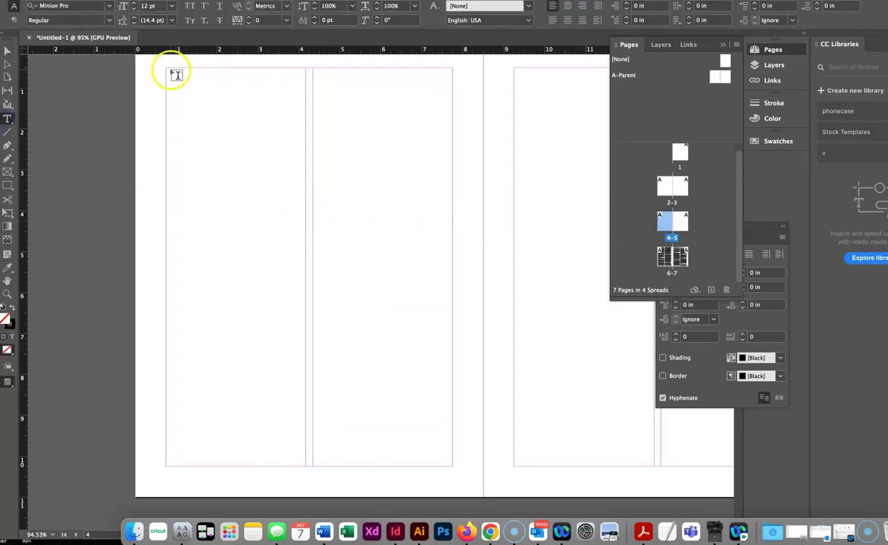
left_click_drag(168, 69, 305, 468)
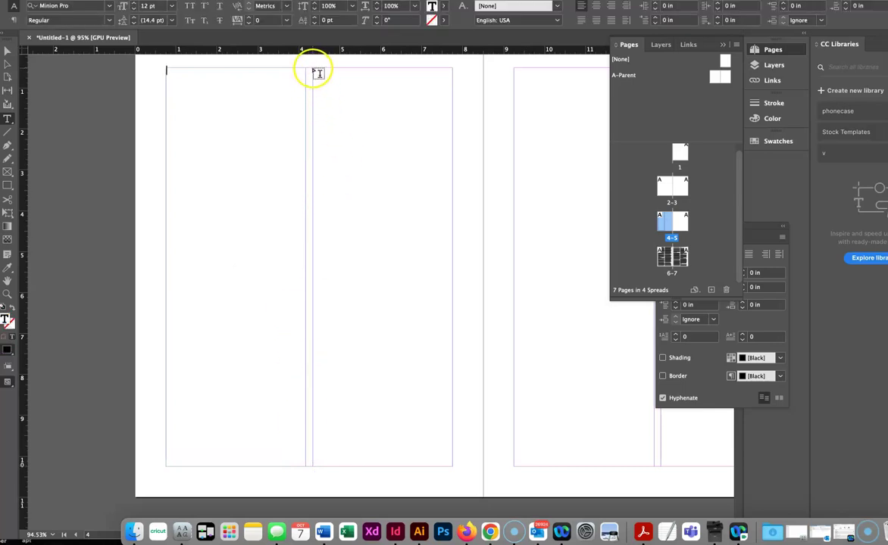
left_click_drag(312, 69, 450, 468)
scroll(462, 440, "right", 10)
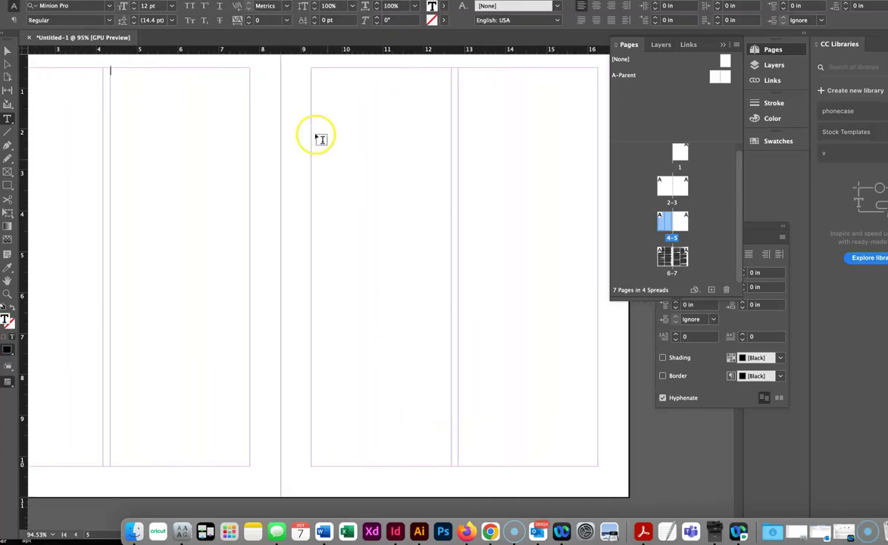
left_click_drag(312, 70, 451, 468)
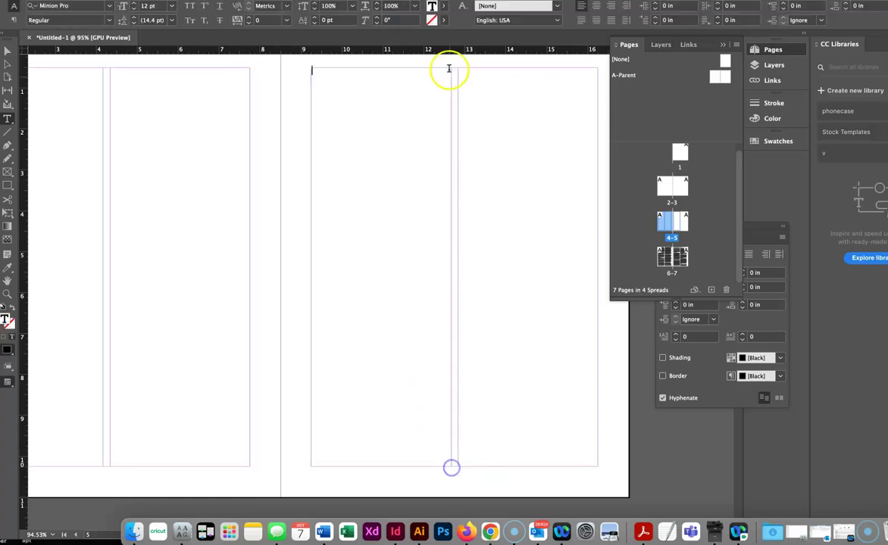
left_click_drag(459, 70, 595, 467)
scroll(595, 464, "left", 5)
scroll(595, 463, "left", 5)
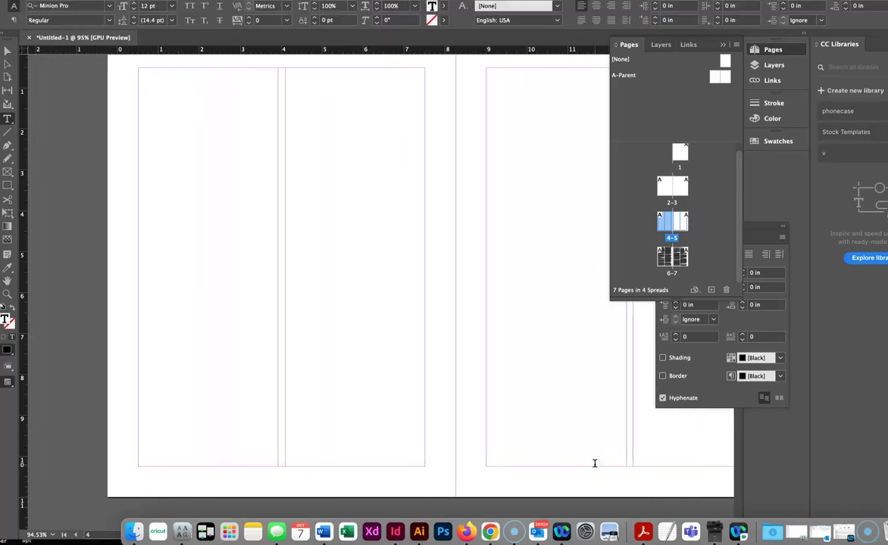
Drag the text-filled spread up in the Pages panel so it becomes pages 2–3.
double_click(683, 191)
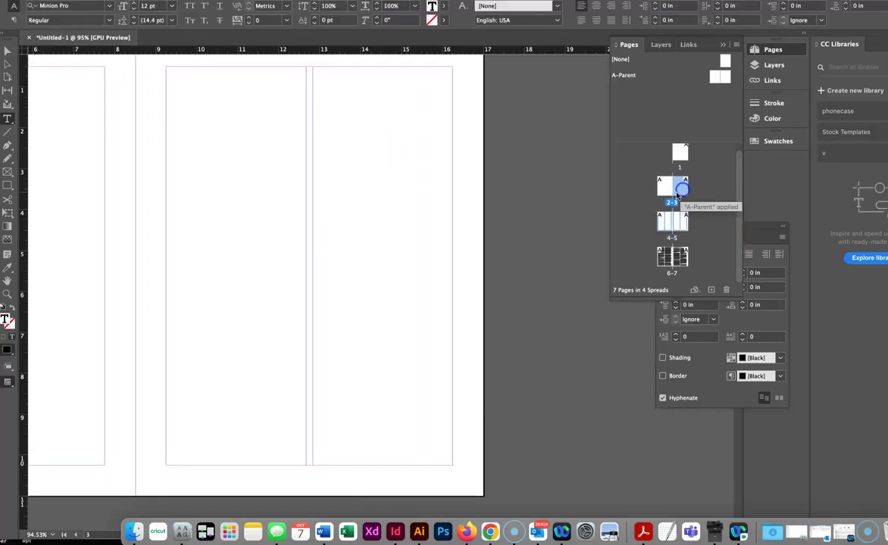
left_click(676, 194)
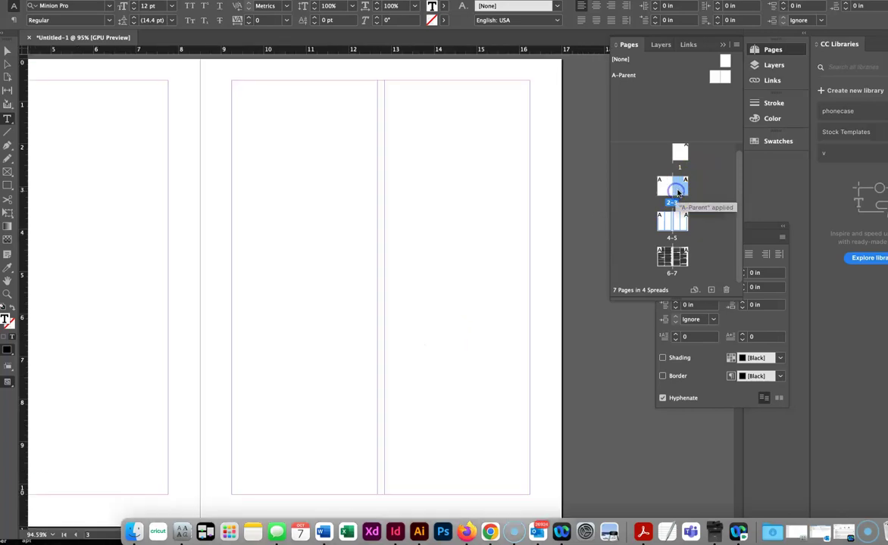
double_click(679, 153)
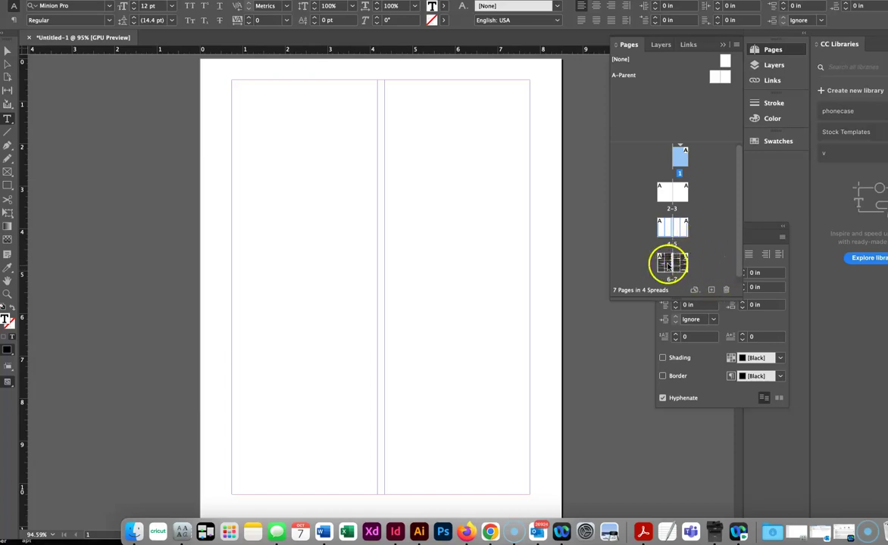
left_click_drag(667, 258, 657, 243)
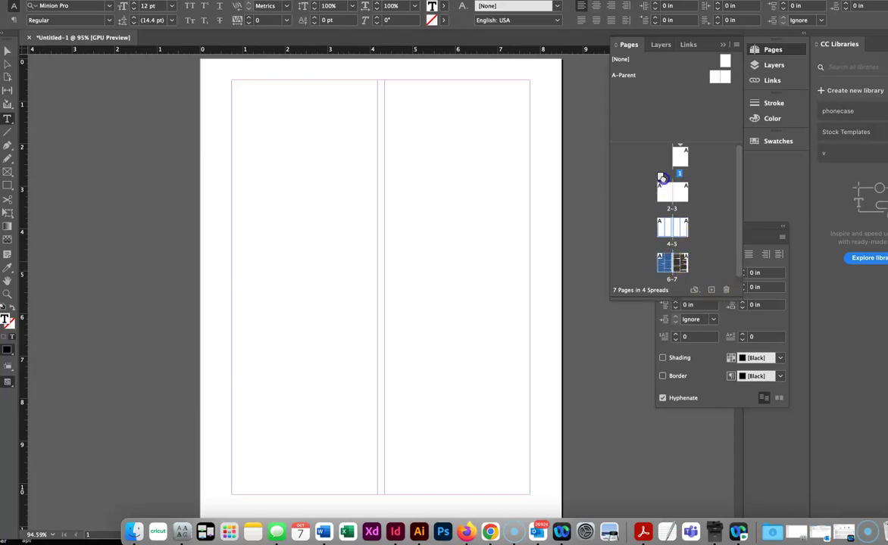
left_click_drag(665, 183, 672, 190)
left_click_drag(679, 260, 676, 194)
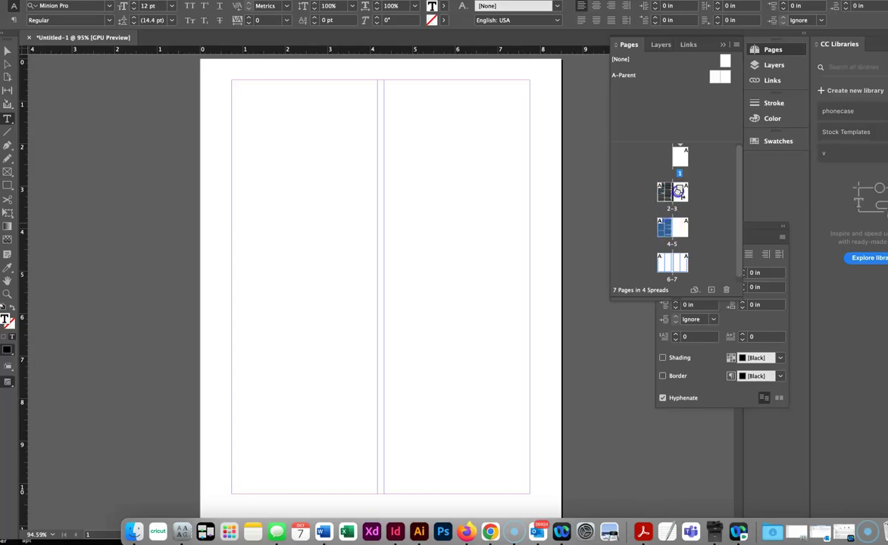
double_click(679, 195)
scroll(567, 227, "down", 5)
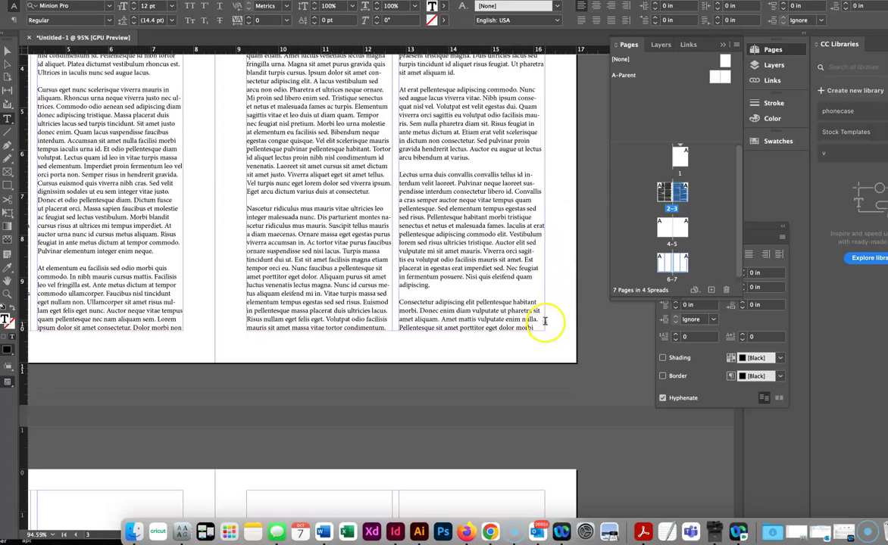
Thread the overset text from the third column into both columns of page 4.
left_click(6, 52)
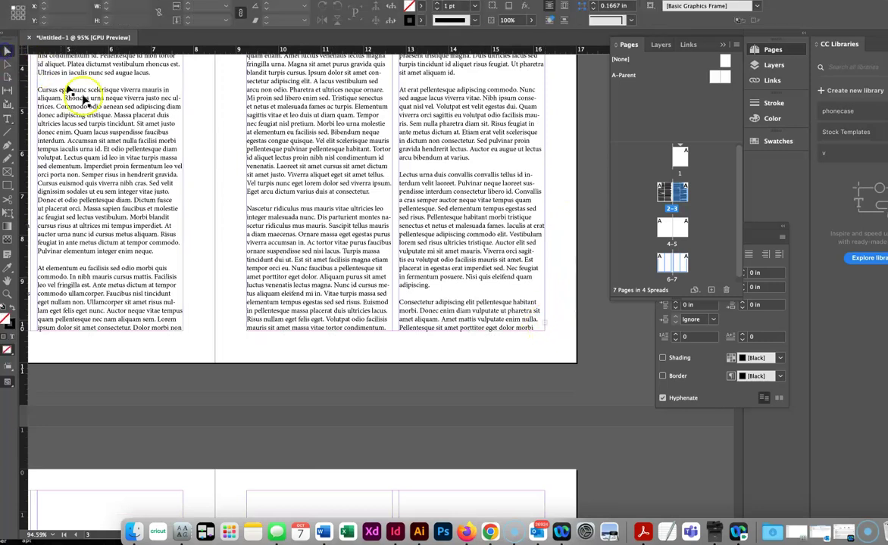
left_click(546, 325)
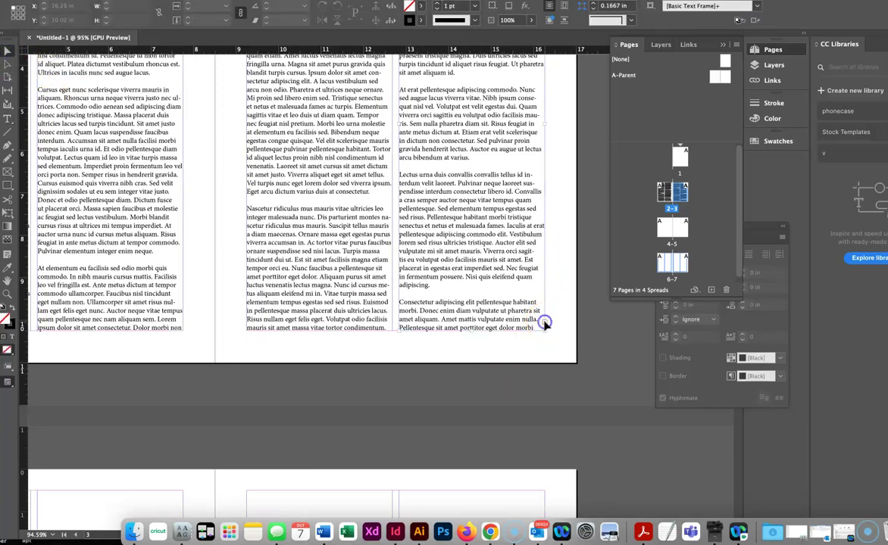
left_click(544, 327)
scroll(442, 390, "down", 5)
scroll(442, 390, "left", 3)
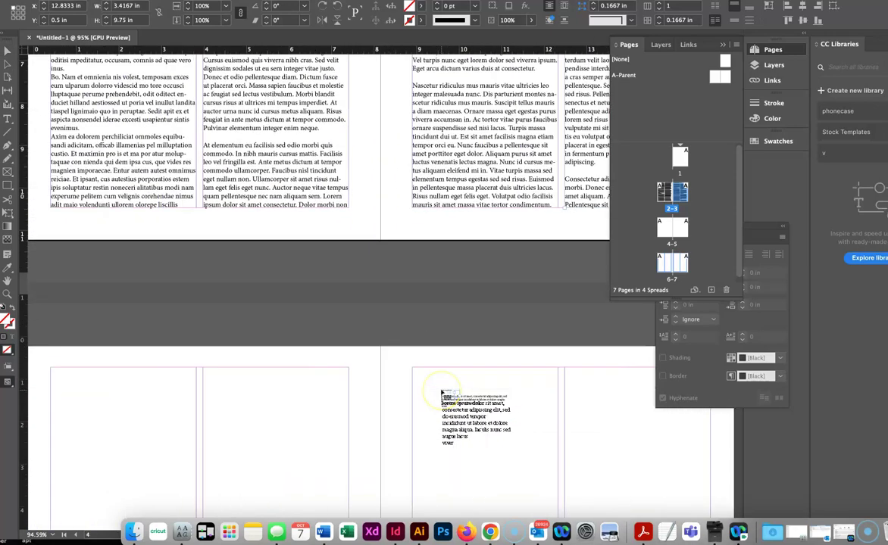
left_click(231, 350)
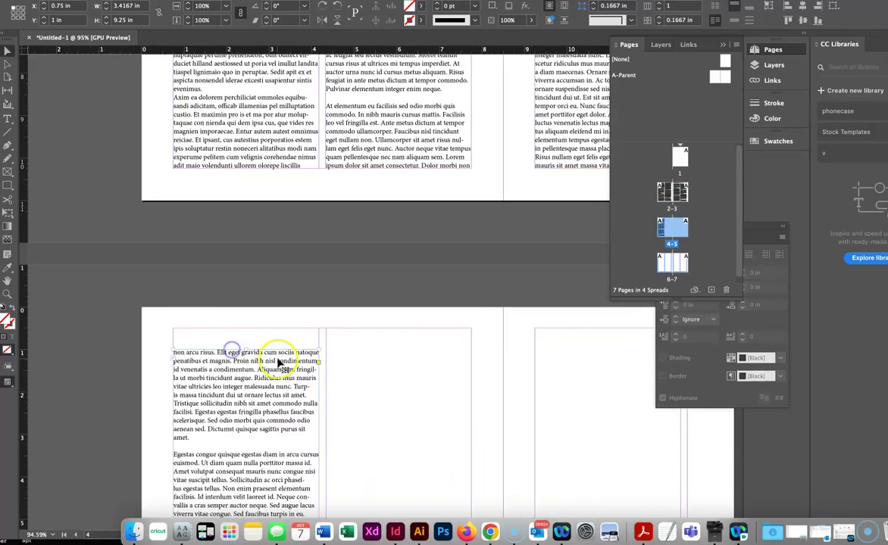
scroll(286, 356, "down", 8)
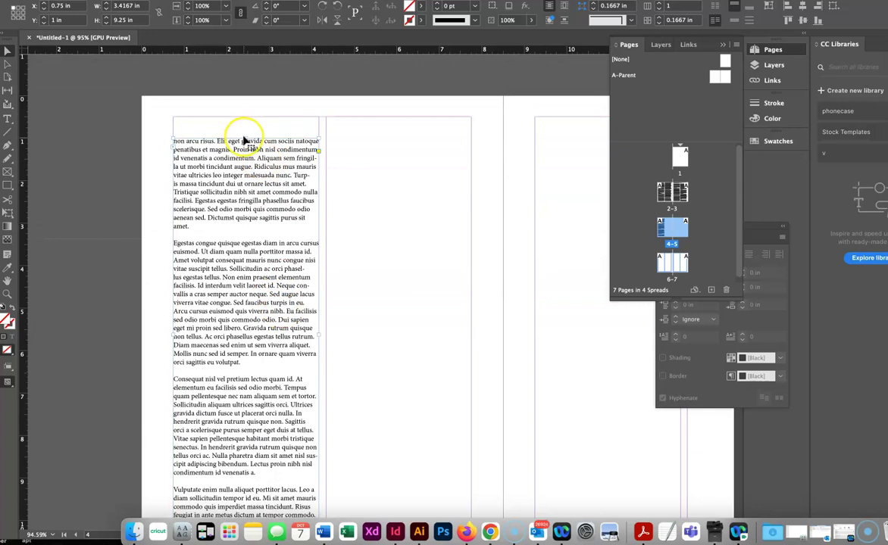
left_click_drag(247, 137, 232, 116)
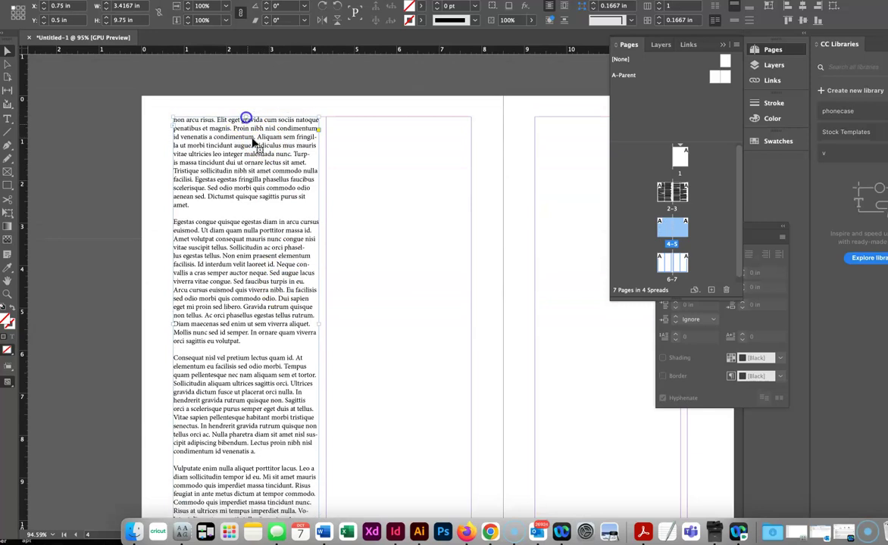
scroll(271, 235, "down", 2)
scroll(272, 235, "down", 5)
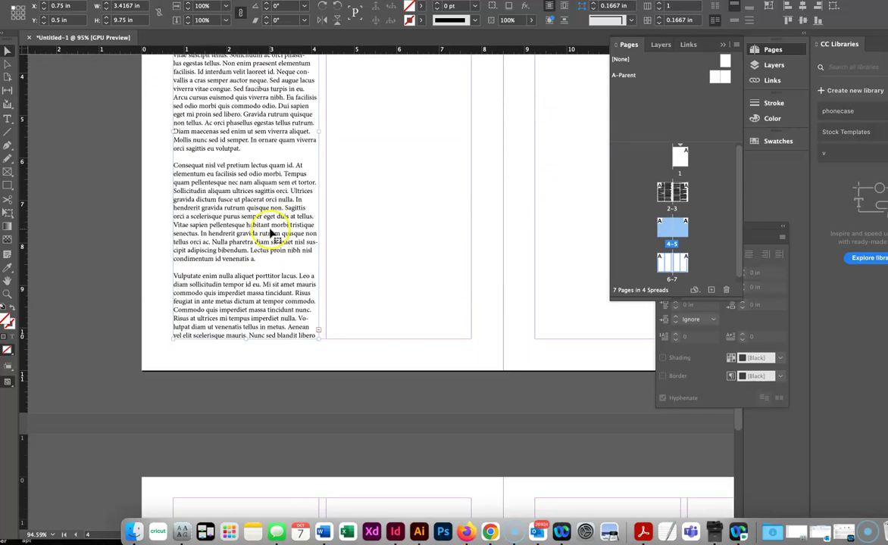
left_click(319, 332)
scroll(350, 251, "down", 9)
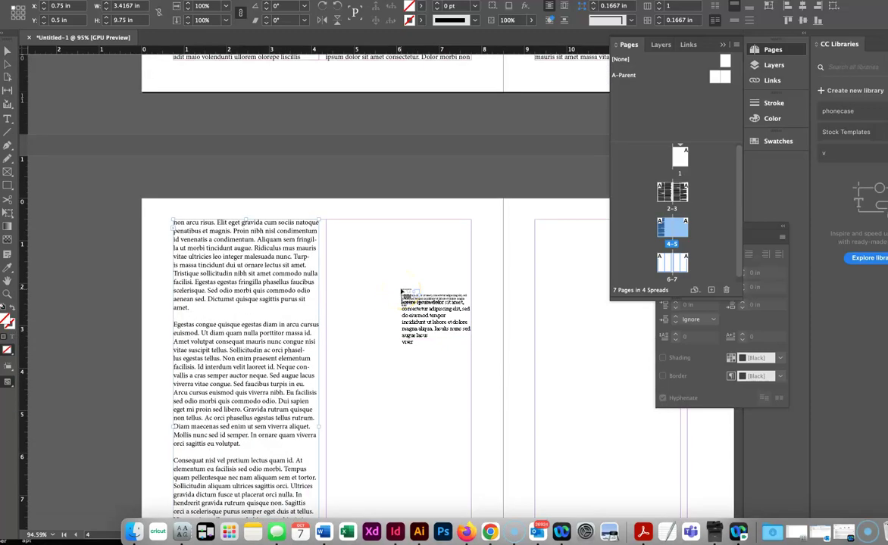
left_click(329, 225)
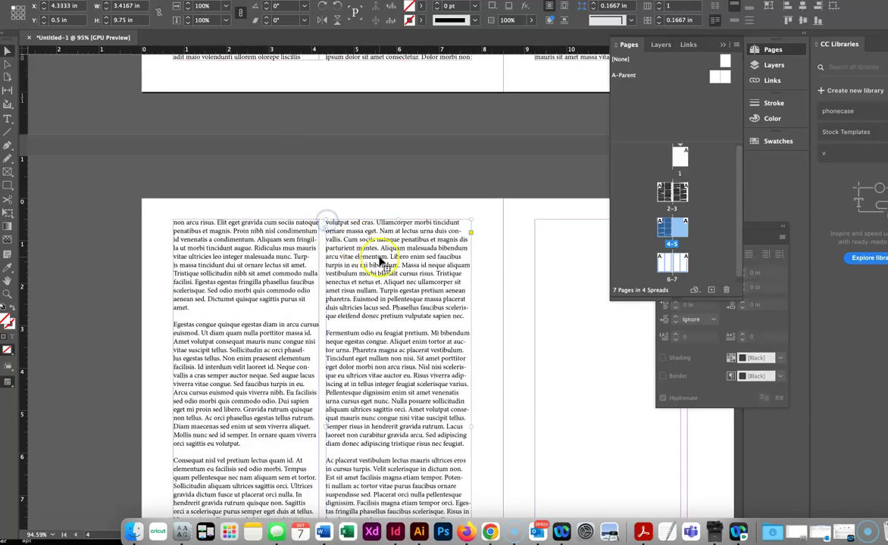
Continue threading the remaining overflow into page 5's first and second columns.
scroll(380, 259, "down", 10)
scroll(383, 263, "down", 5)
scroll(383, 263, "up", 7)
scroll(382, 263, "right", 4)
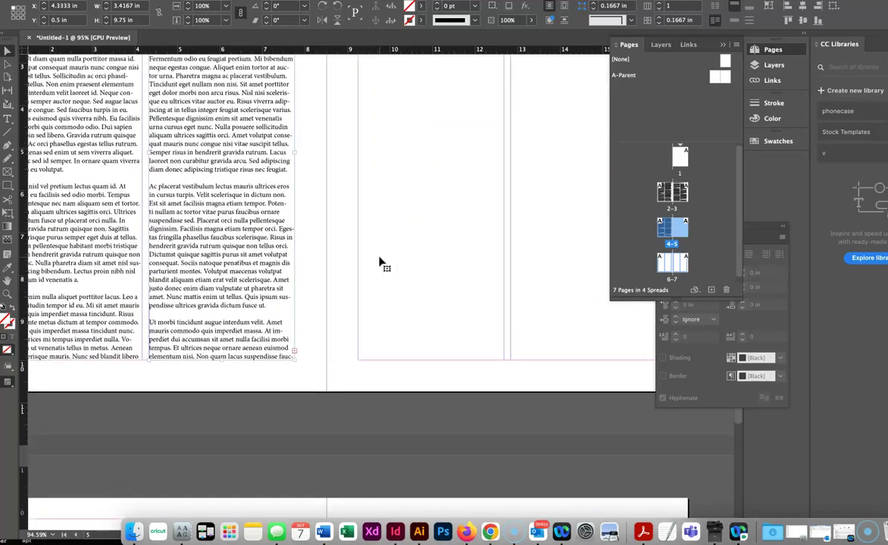
left_click(293, 379)
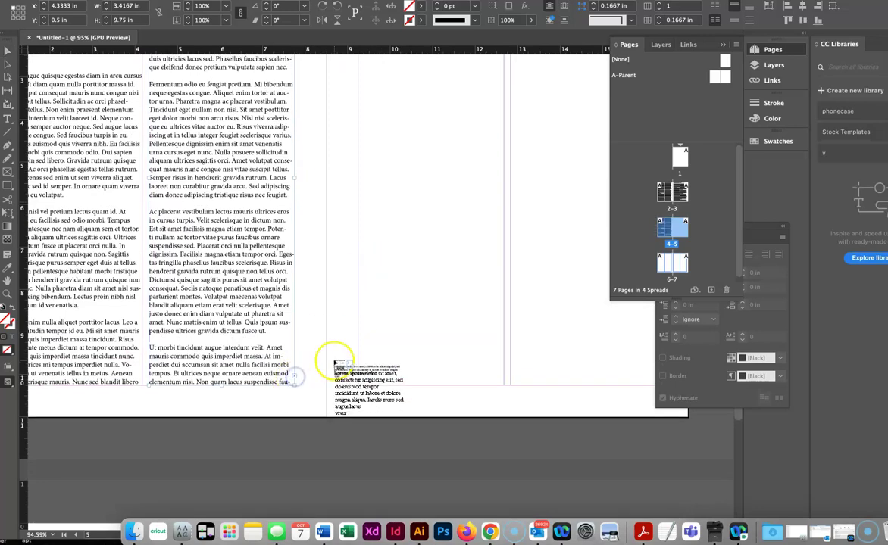
scroll(331, 363, "up", 5)
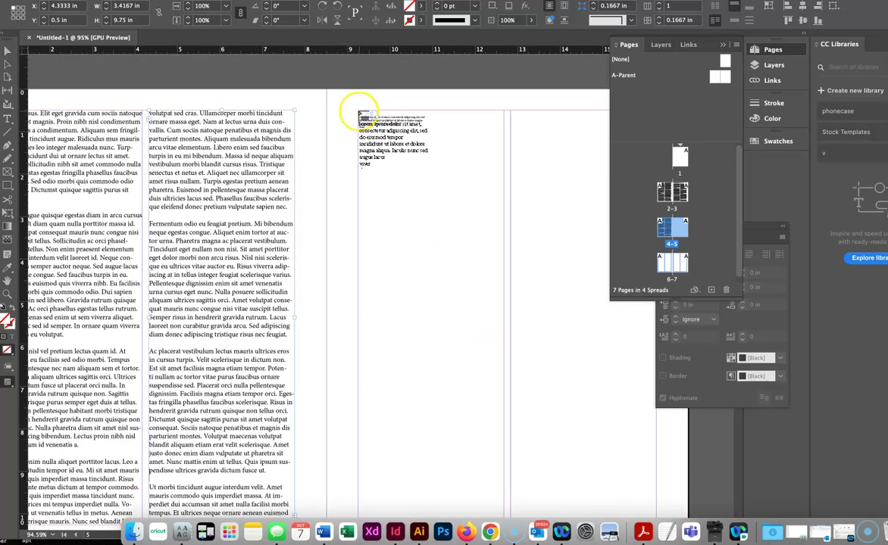
left_click(359, 113)
scroll(371, 236, "down", 5)
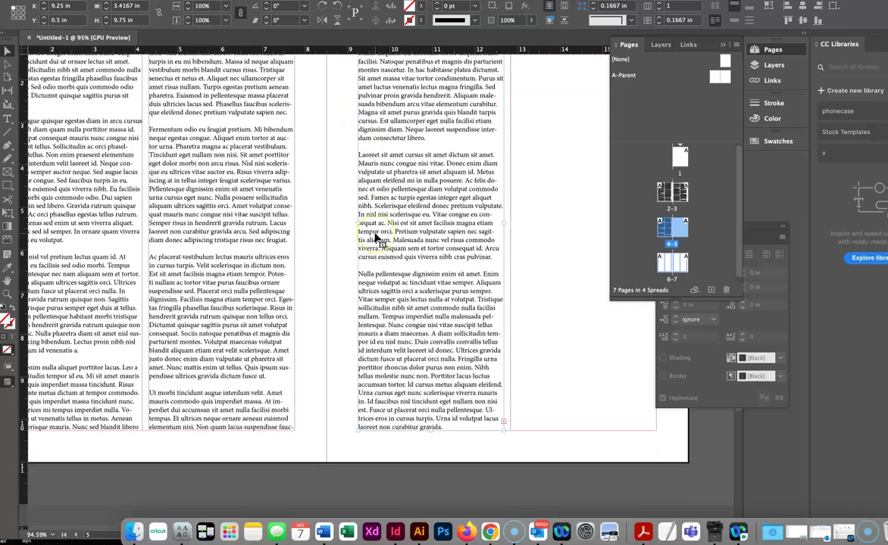
scroll(375, 239, "right", 2)
scroll(376, 239, "right", 3)
left_click(367, 424)
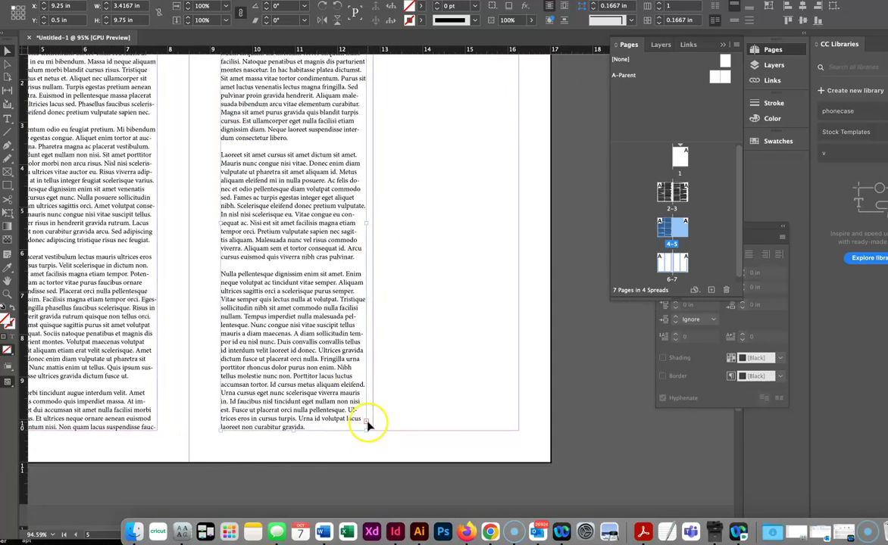
scroll(455, 139, "up", 3)
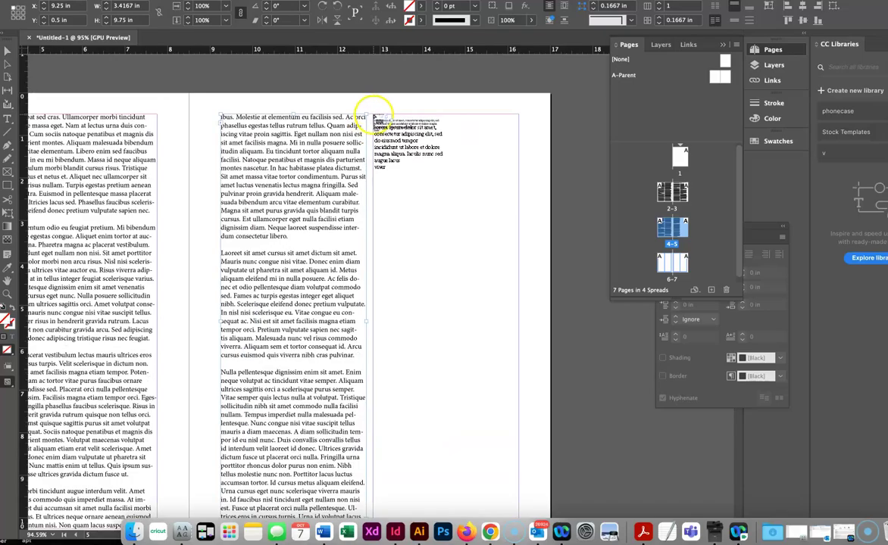
left_click(373, 117)
scroll(383, 212, "up", 5)
scroll(382, 212, "left", 3)
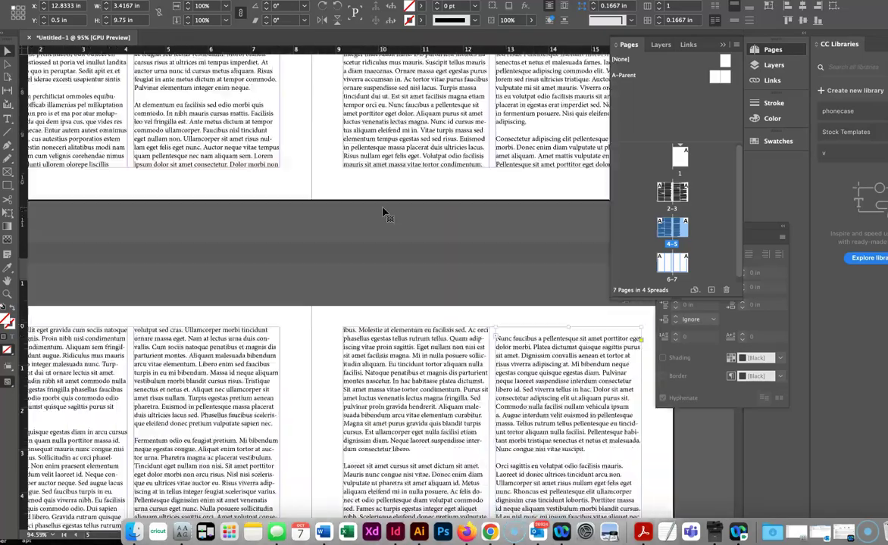
Zoom out to review the spreads, then select the text frame on page 2.
scroll(382, 212, "up", 6)
scroll(382, 212, "left", 3)
key("super+minus")
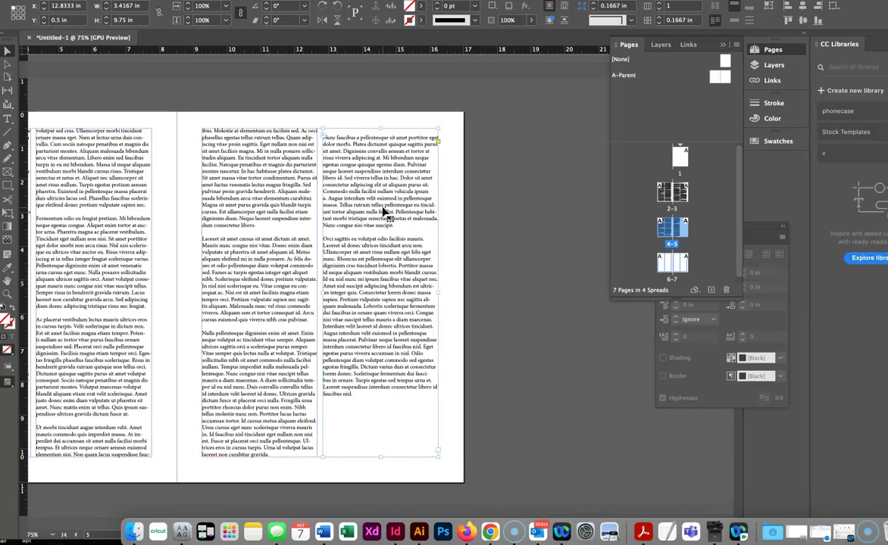
key("super+minus")
key("super+minus")
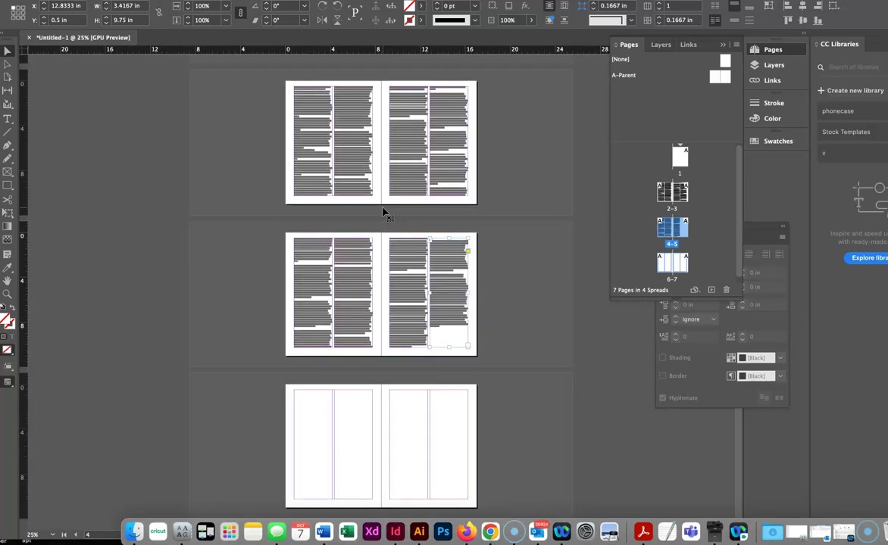
key("super+equal")
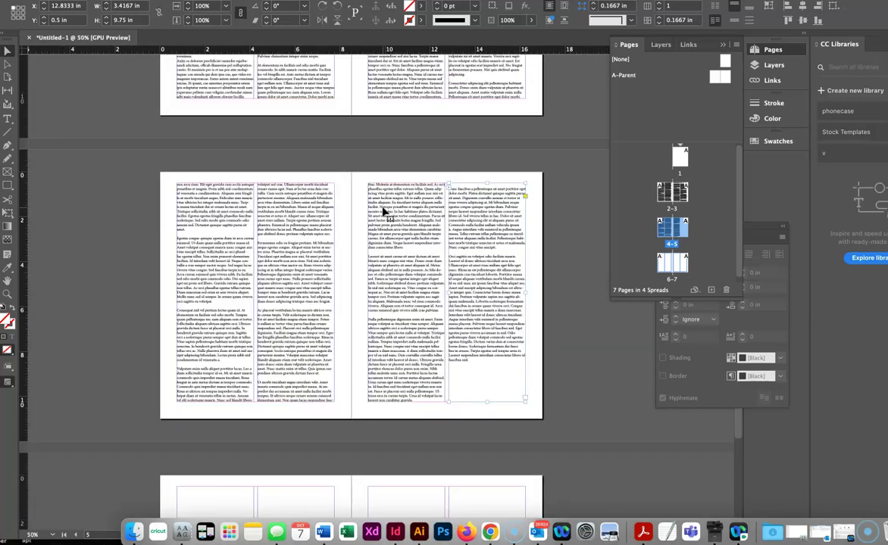
scroll(385, 214, "up", 10)
left_click(183, 175)
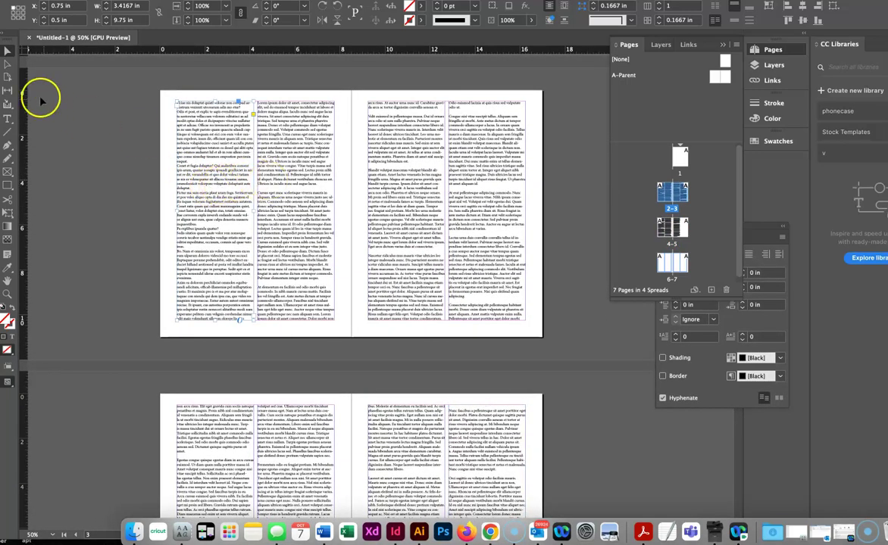
Select all the threaded body text from page 2's second column with Cmd+A.
left_click(7, 119)
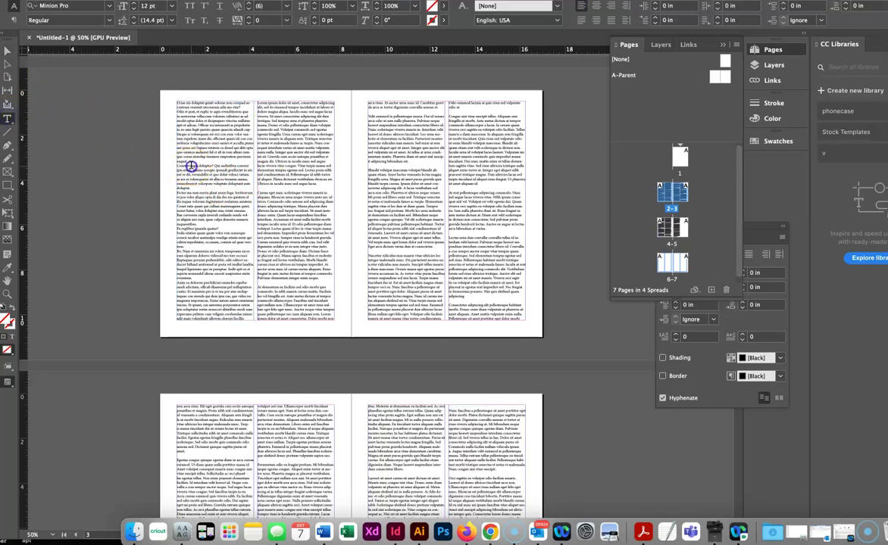
key("super+a")
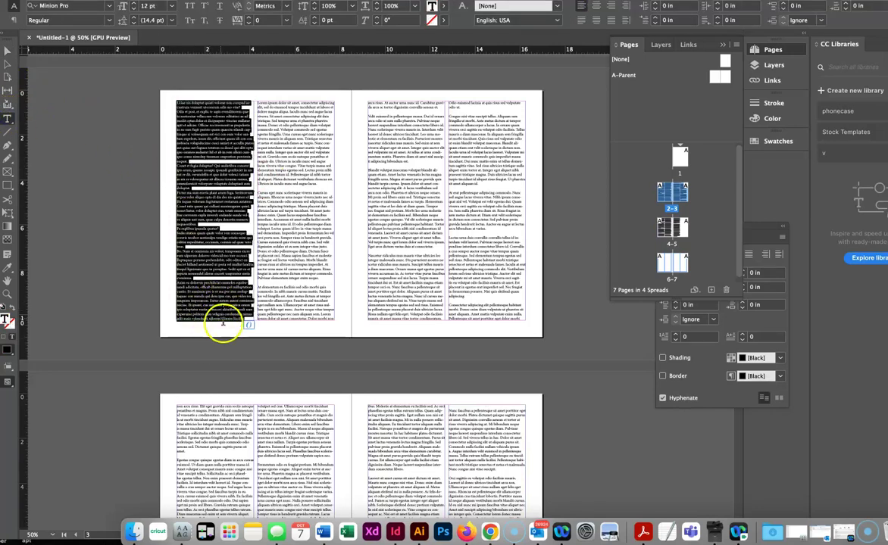
left_click(300, 278)
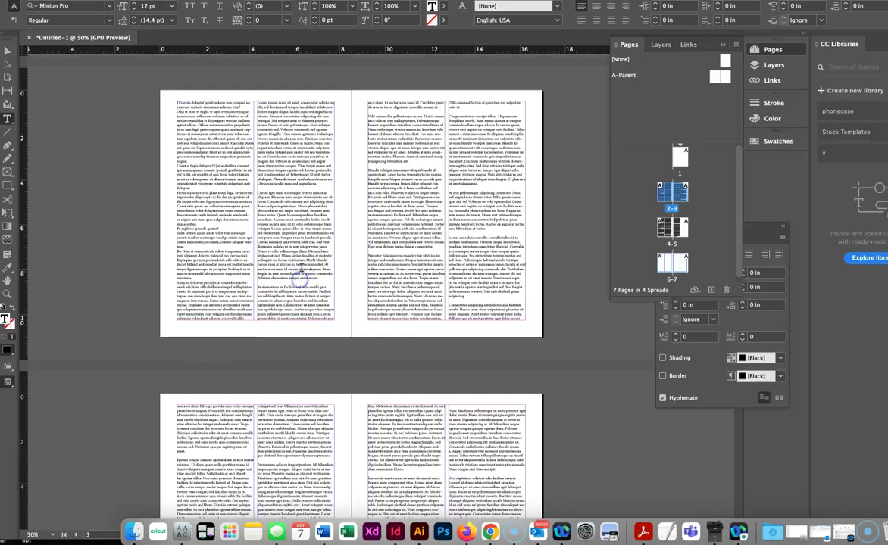
key("super+a")
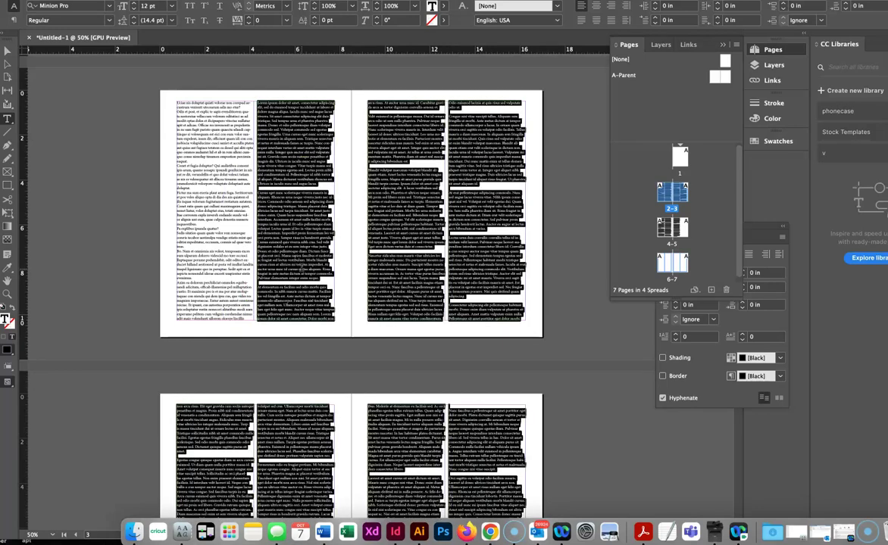
Set the selected body text to 9 pt and apply Acumin Pro.
left_click(173, 7)
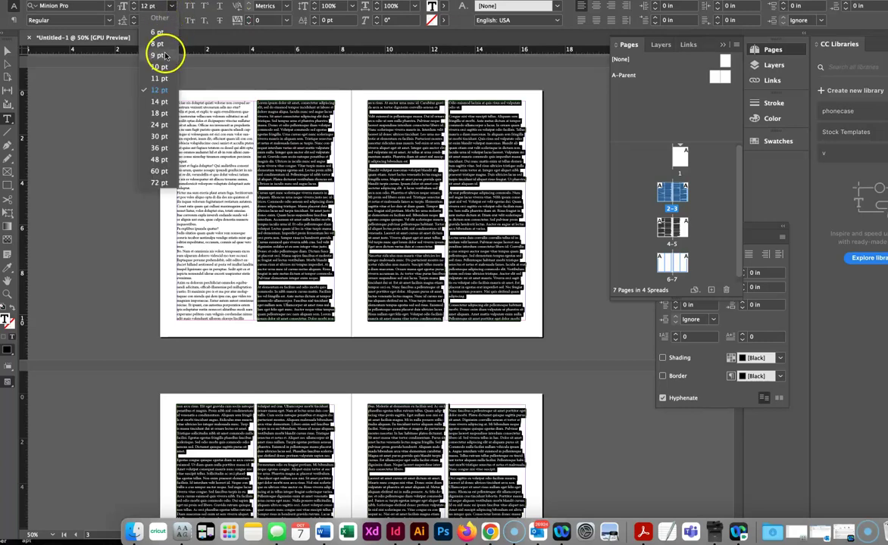
left_click(163, 55)
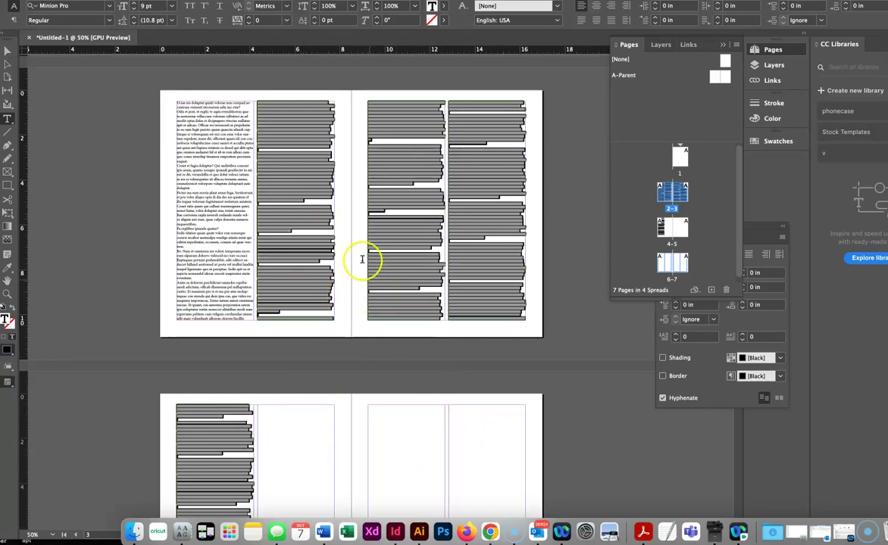
left_click(108, 6)
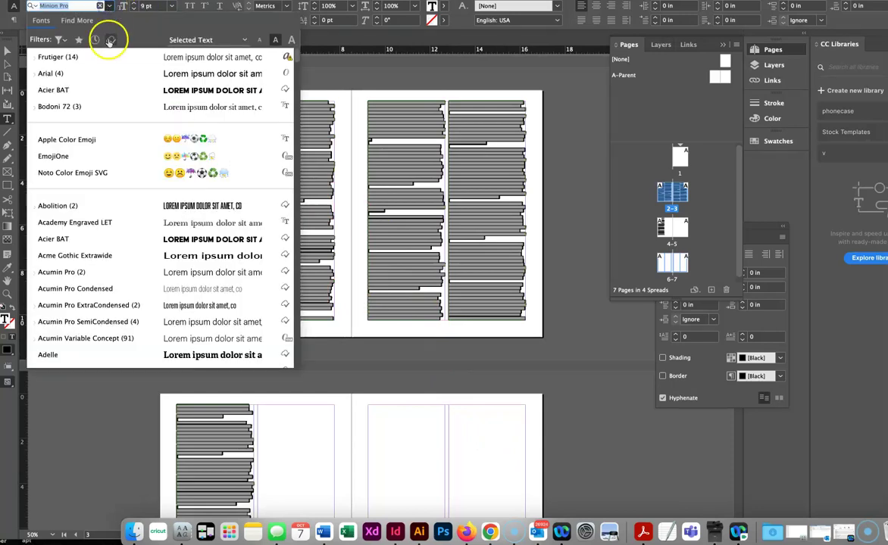
left_click(102, 272)
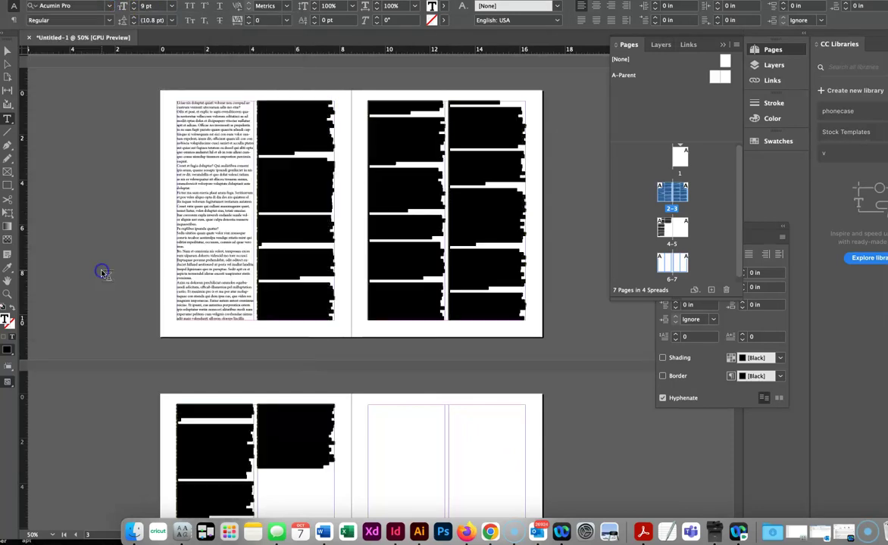
Change the typeface to Adelle Bold and check where the story ends on page 4.
left_click(110, 6)
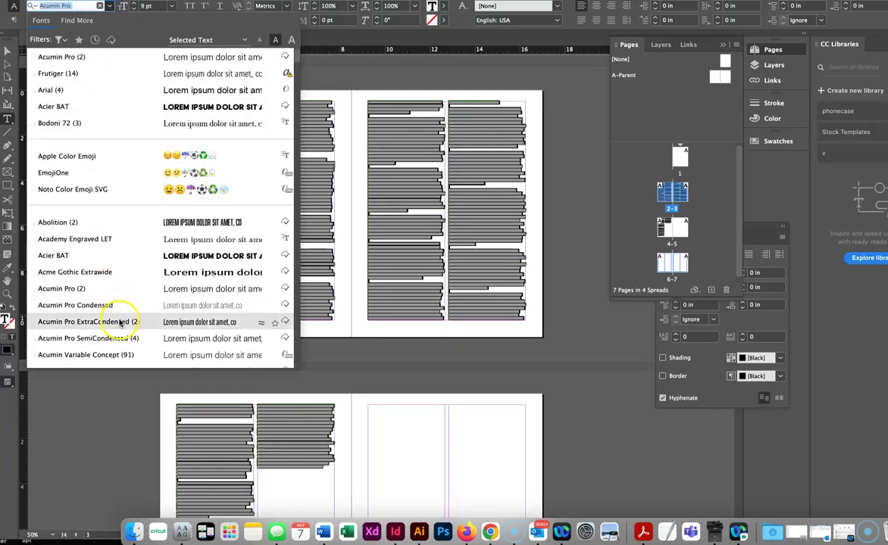
scroll(121, 338, "down", 4)
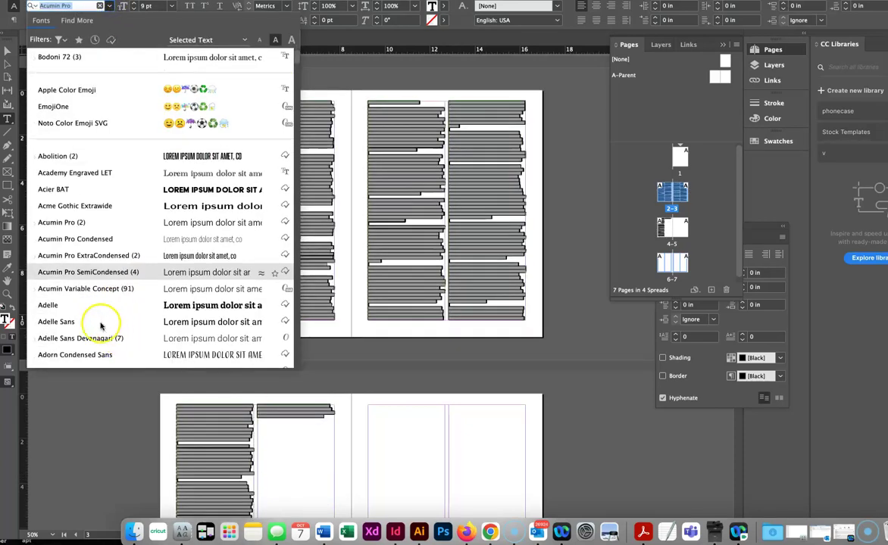
left_click(47, 305)
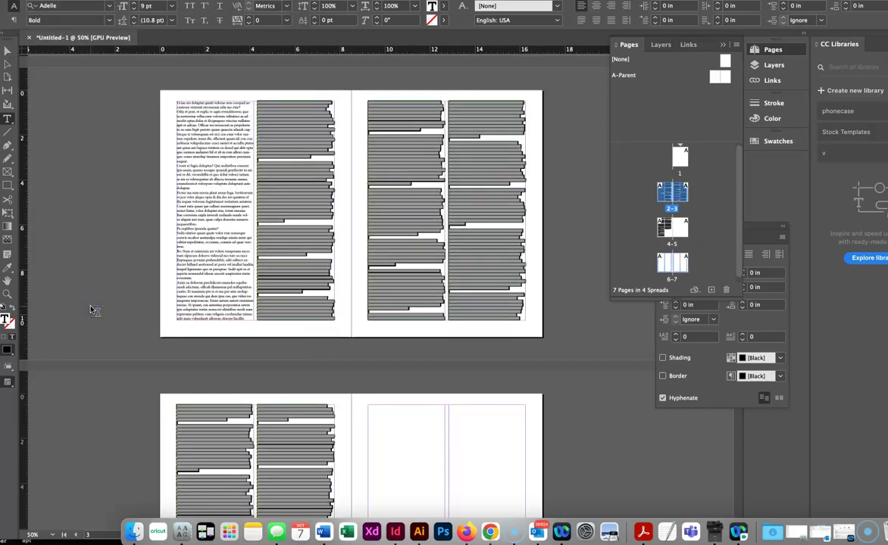
left_click(289, 413)
scroll(289, 411, "down", 2)
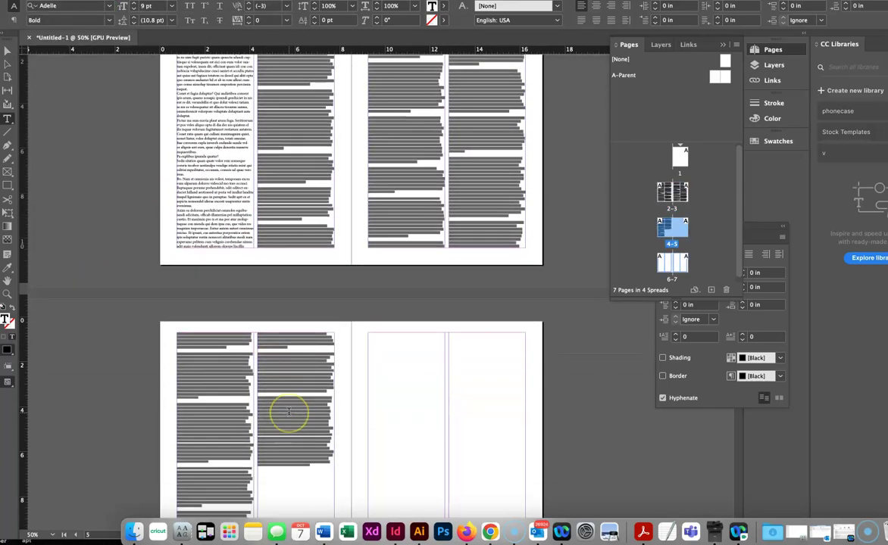
scroll(289, 411, "down", 1)
key("super+a")
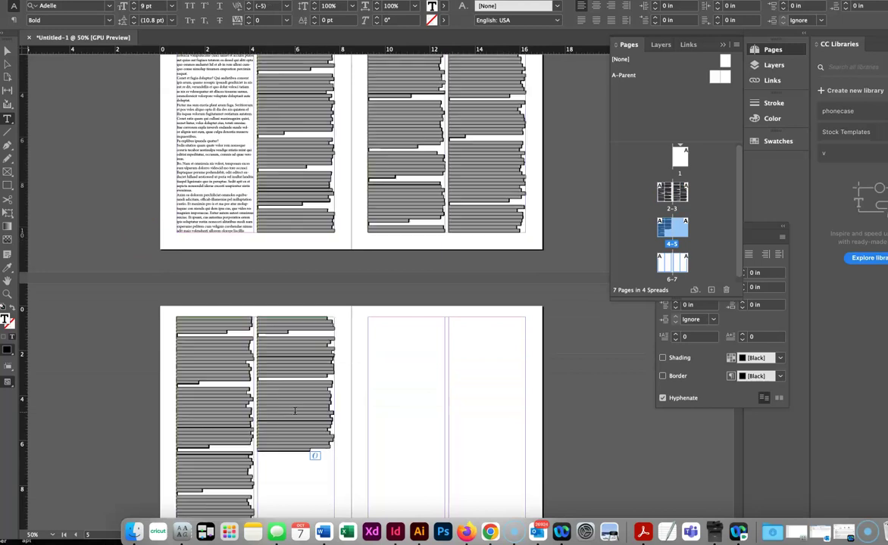
left_click(109, 6)
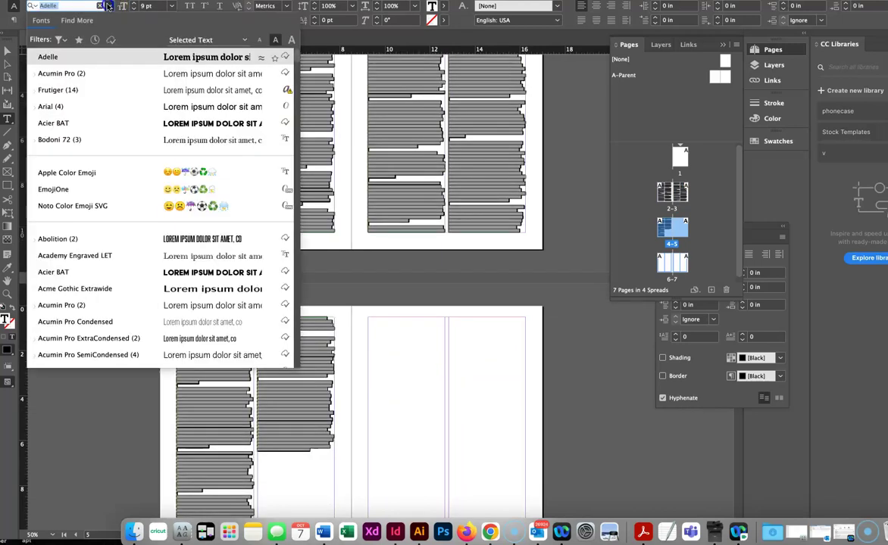
key("Down")
key("Down")
key("Down")
key("Down")
key("Down")
key("Down")
key("Down")
key("Down")
key("Down")
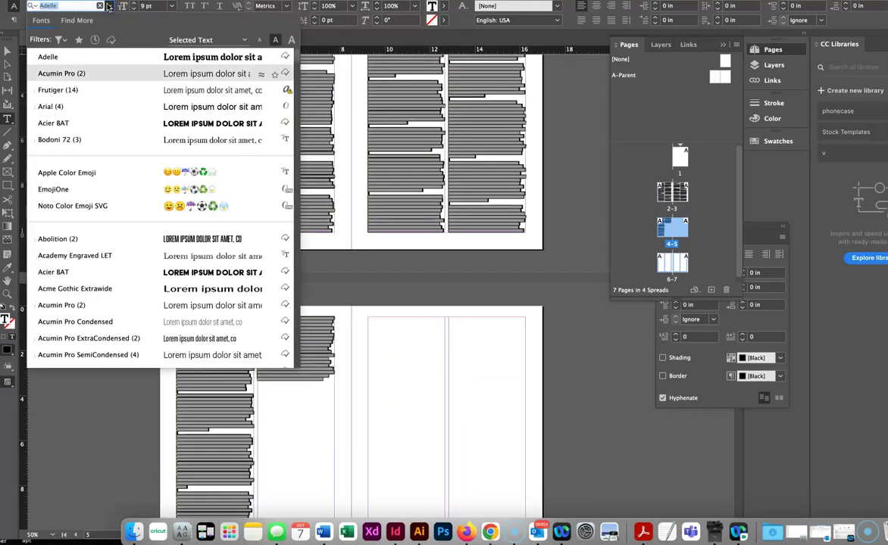
key("Down")
key("Down")
key("Down")
key("Down")
key("Down")
key("Down")
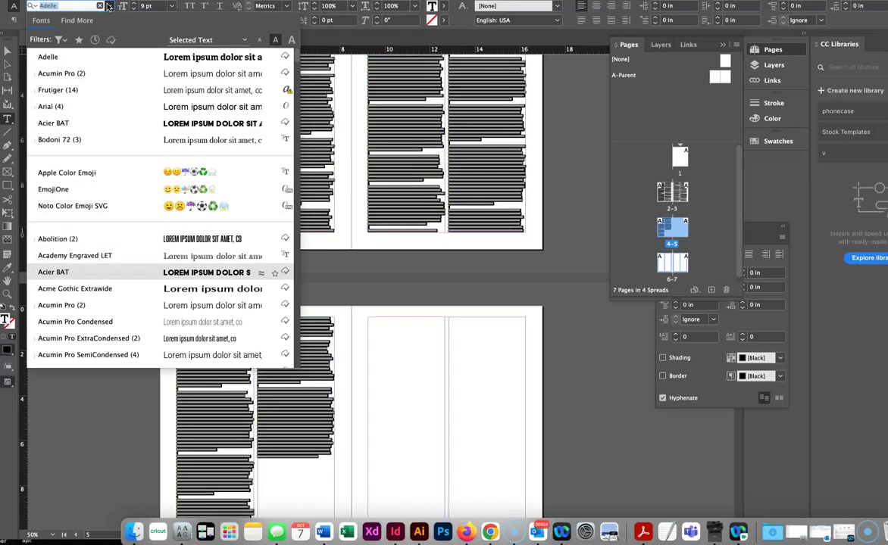
key("Down")
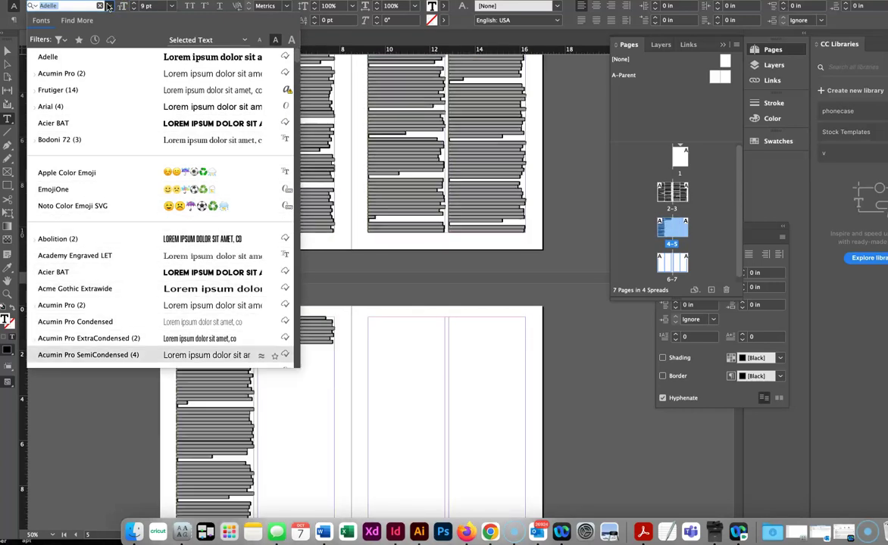
key("Down")
key("Down")
key("Down")
key("Down")
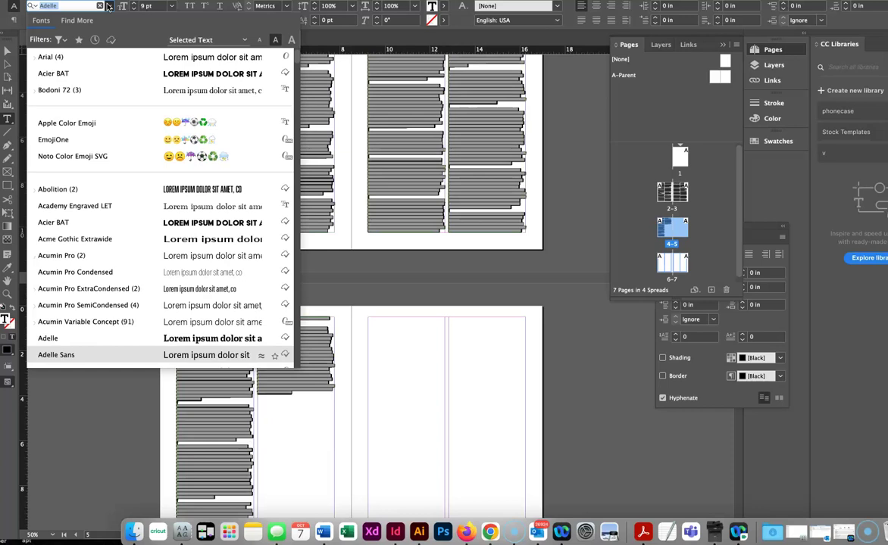
key("Down")
key("Down")
key("Down")
key("Down")
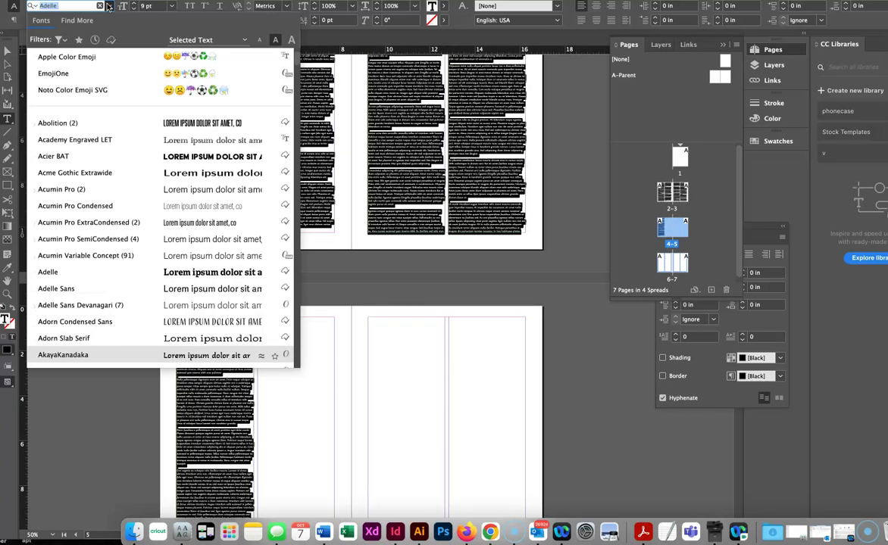
key("Down")
key("Down")
key("Down")
key("Down")
key("Down")
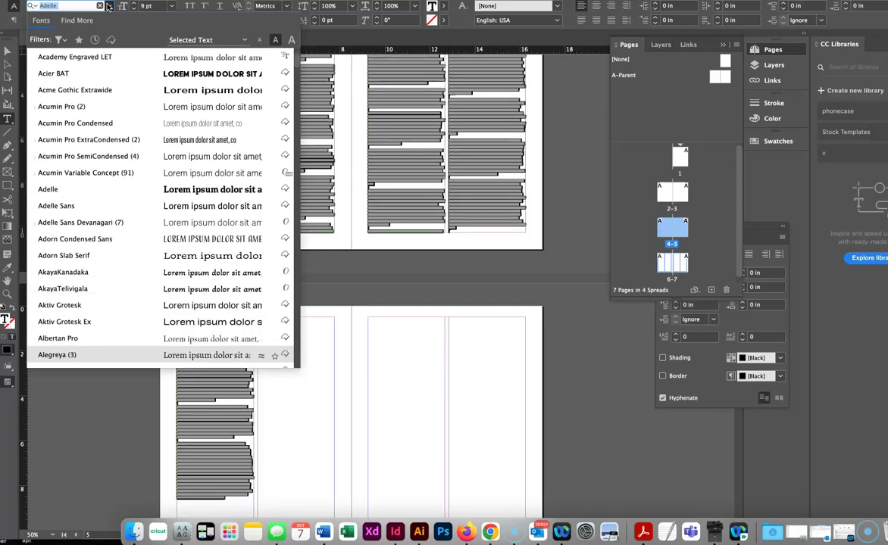
key("Down")
key("Down")
key("Down")
key("Down")
key("Down")
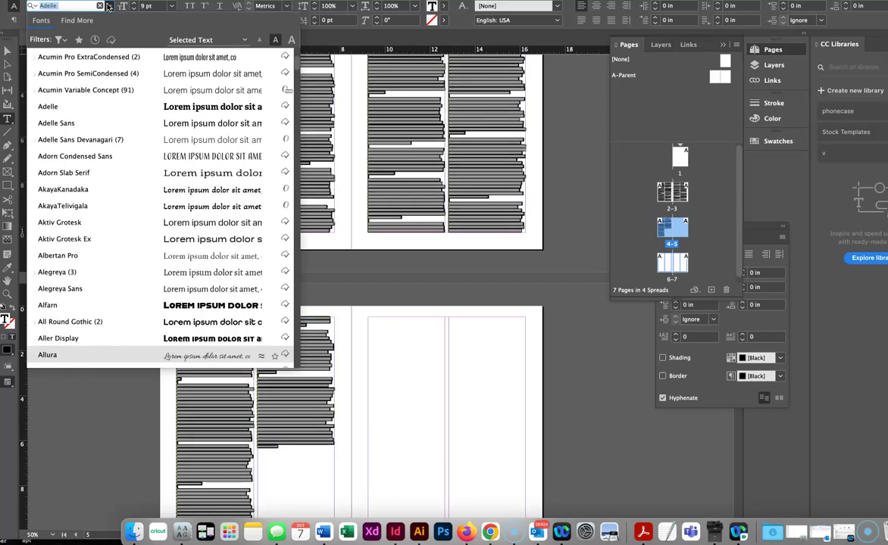
key("Down")
key("Down")
key("Down")
key("Down")
key("Down")
key("Down")
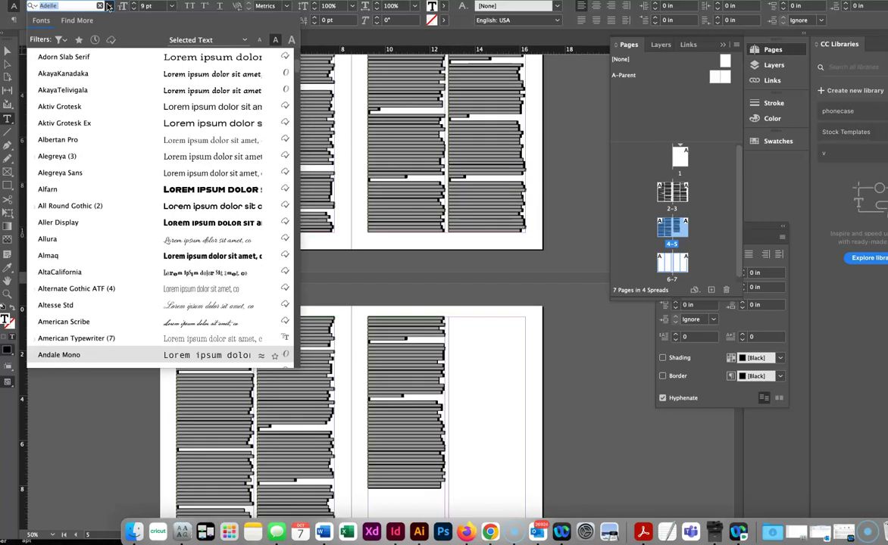
key("Down")
key("Down")
key("Down")
key("Down")
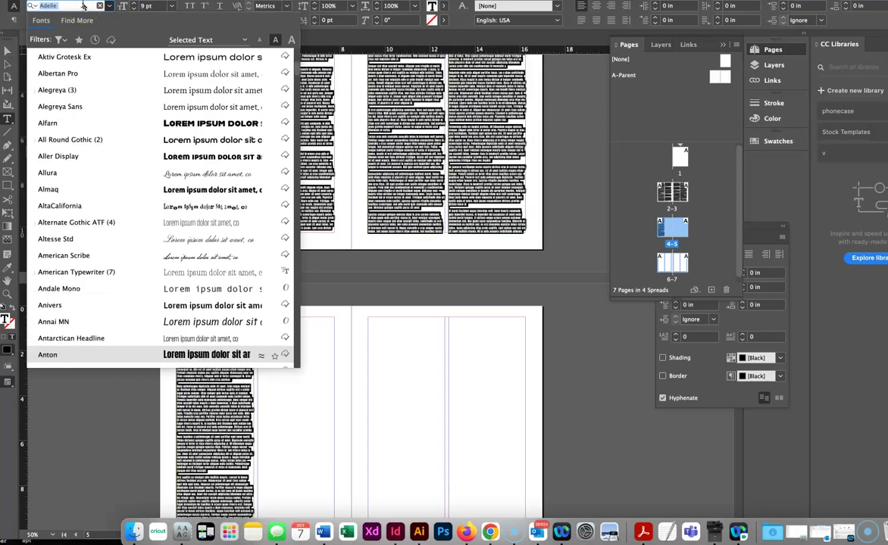
key("Down")
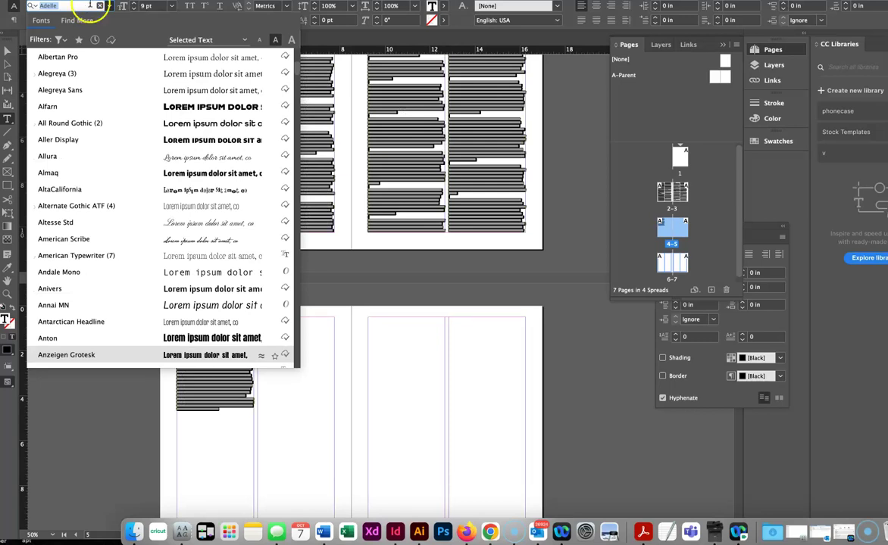
left_click(346, 287)
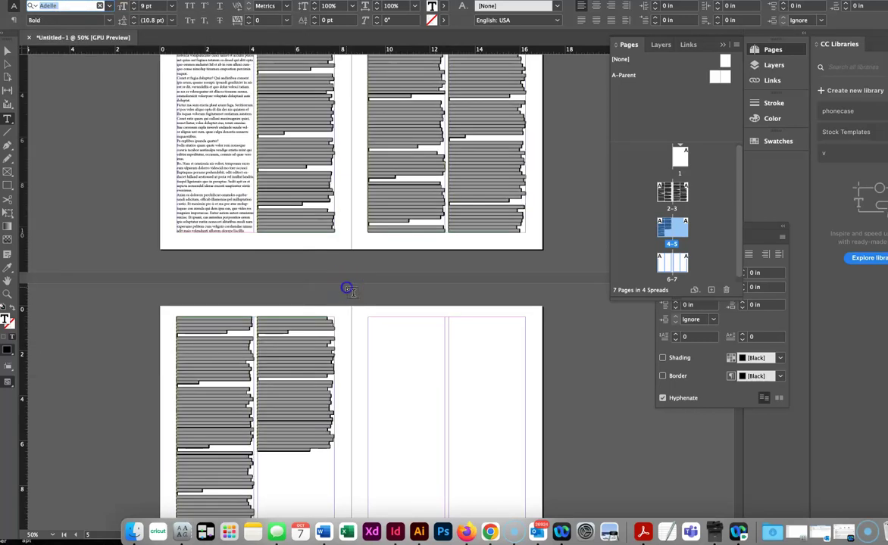
Deselect, set the type size to 9 pt, and place the cursor in page 2's left column.
left_click(347, 288)
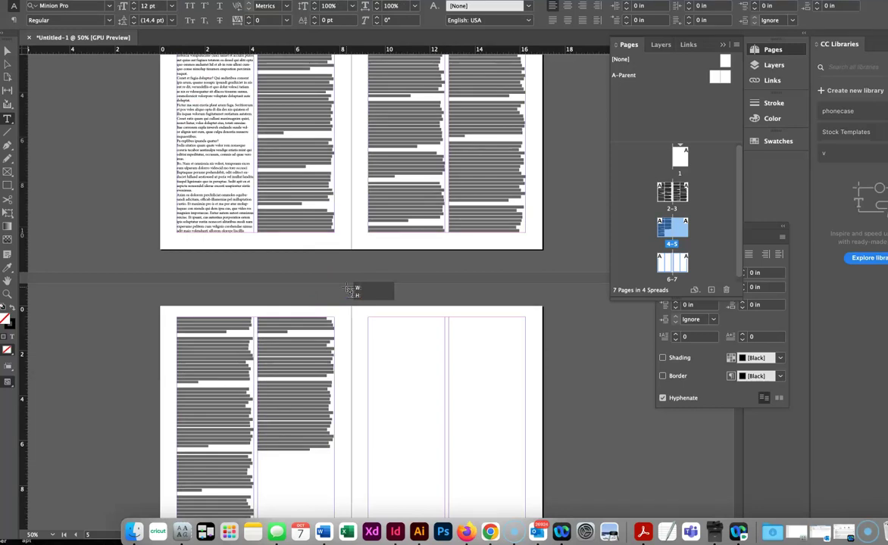
scroll(347, 289, "down", 1)
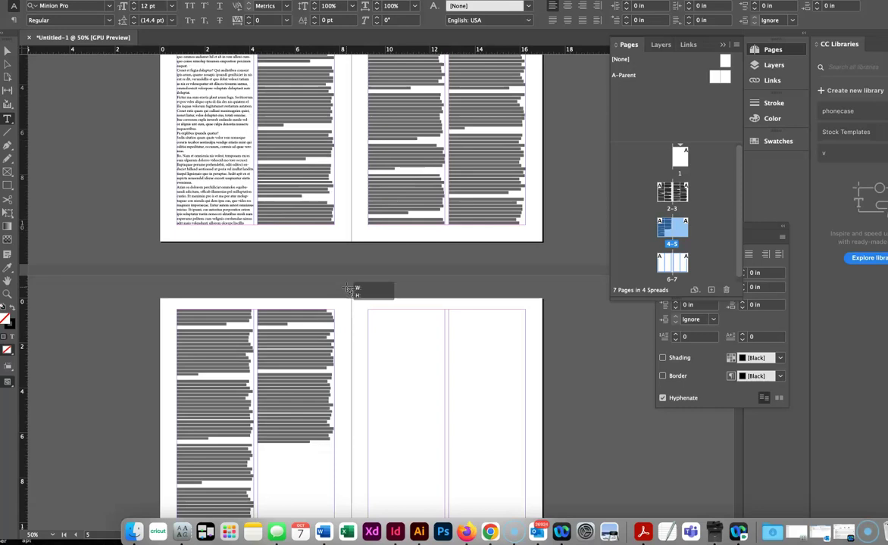
left_click(171, 7)
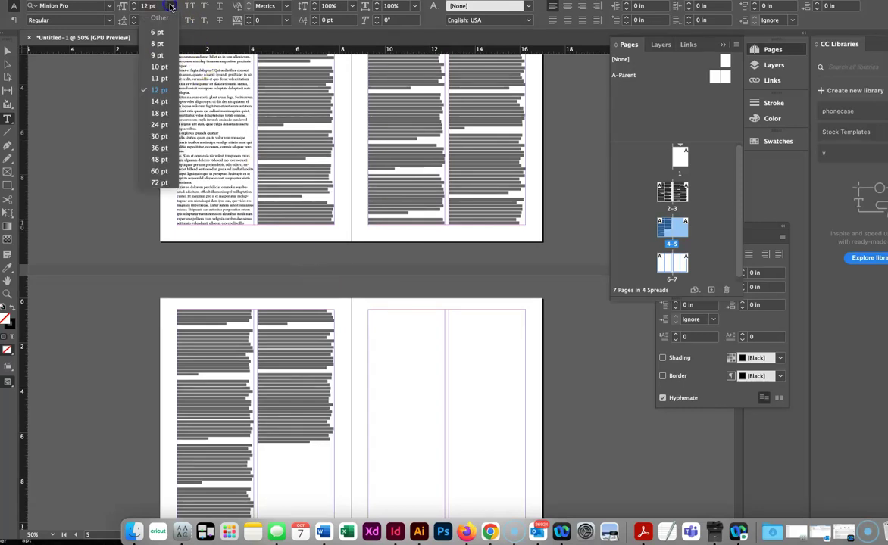
left_click(166, 55)
left_click(312, 193)
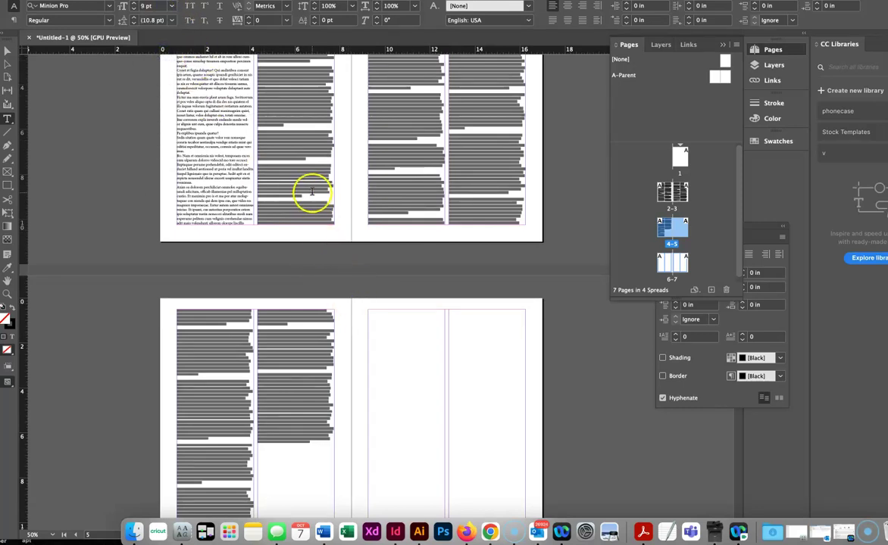
left_click(217, 117)
Zoom in, select the entire threaded story with Cmd+A, and apply the Baskerville font family.
key("super+1")
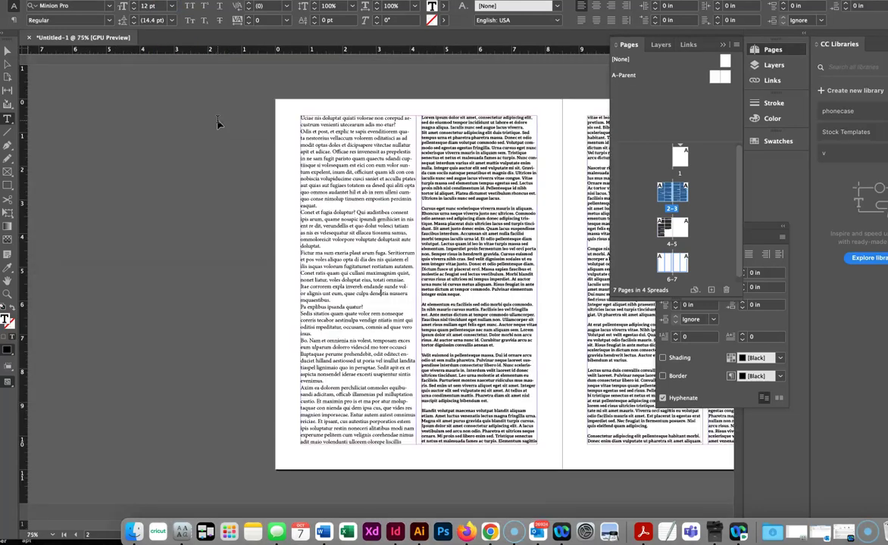
left_click(537, 211)
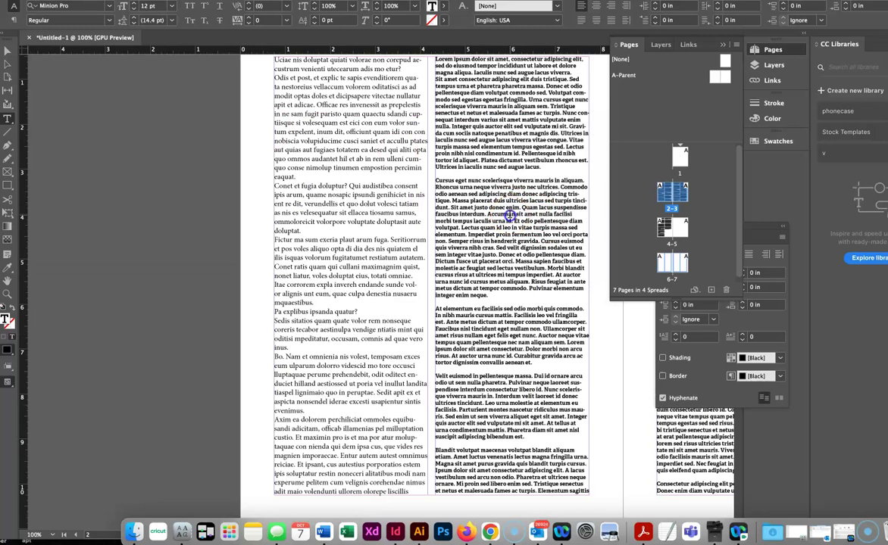
key("super+a")
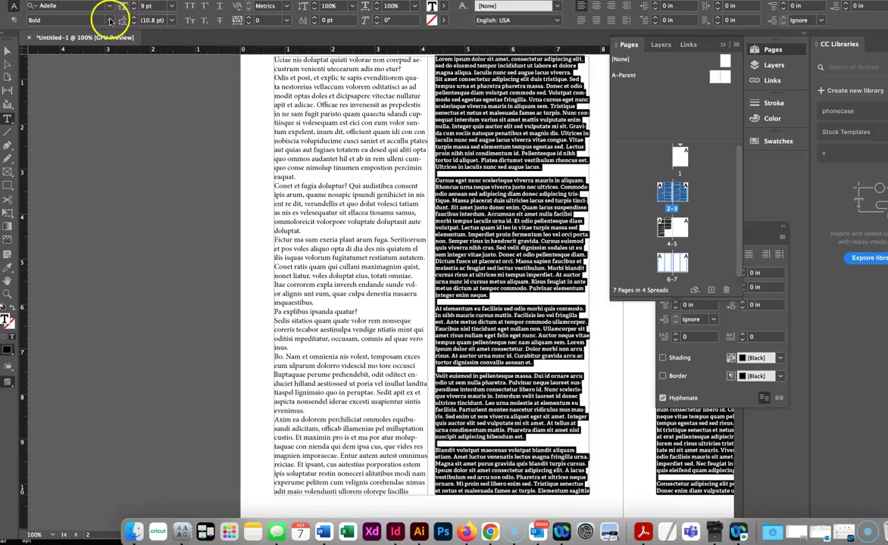
left_click(108, 19)
left_click(107, 6)
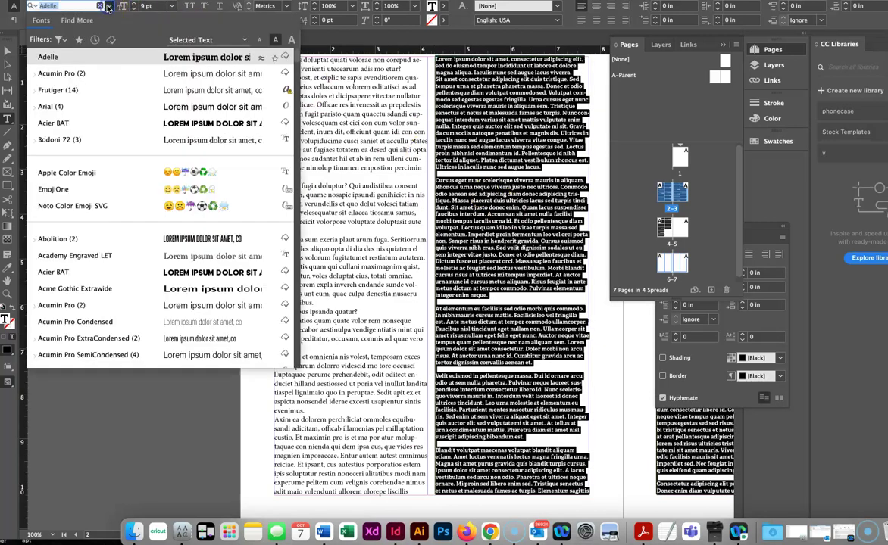
scroll(102, 257, "down", 2)
scroll(101, 261, "down", 15)
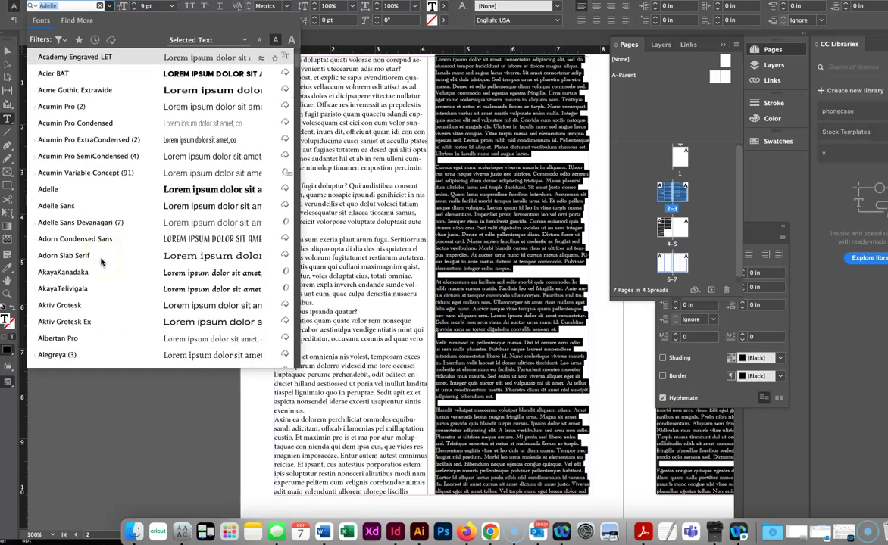
scroll(100, 262, "down", 1)
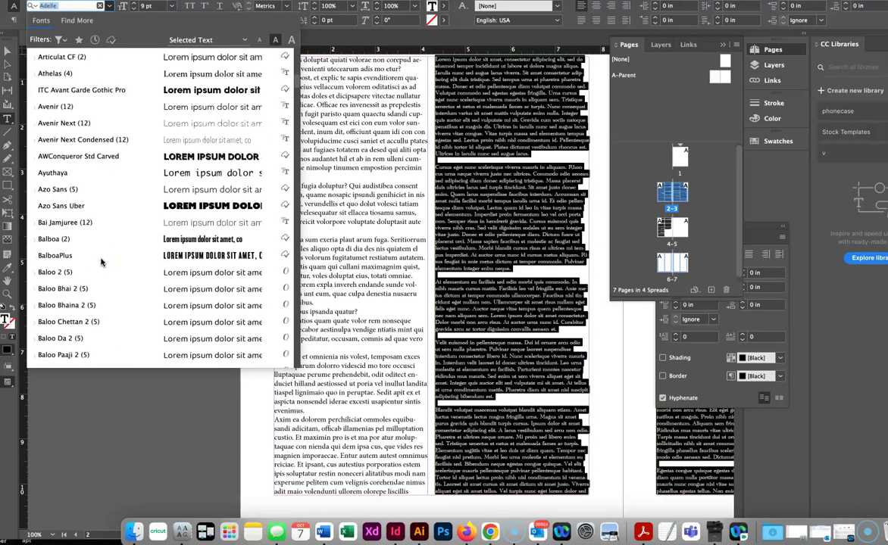
scroll(102, 261, "down", 8)
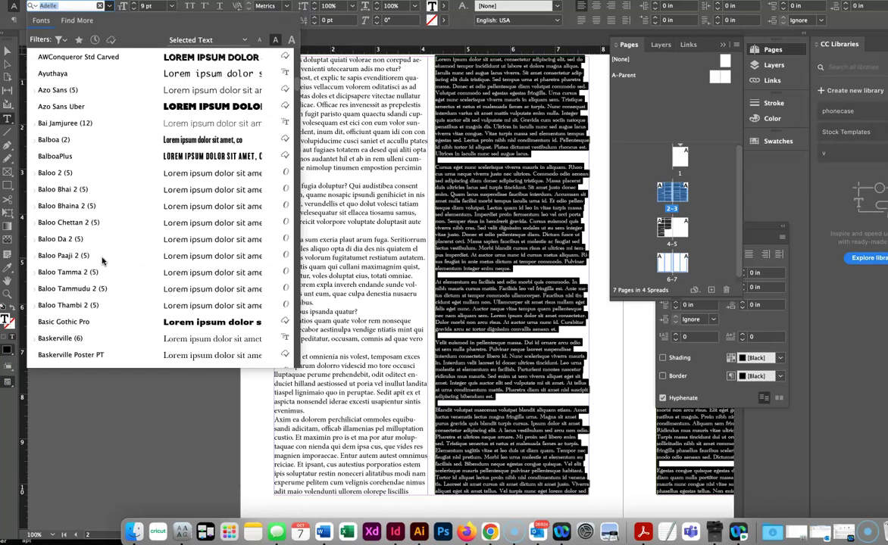
left_click(79, 305)
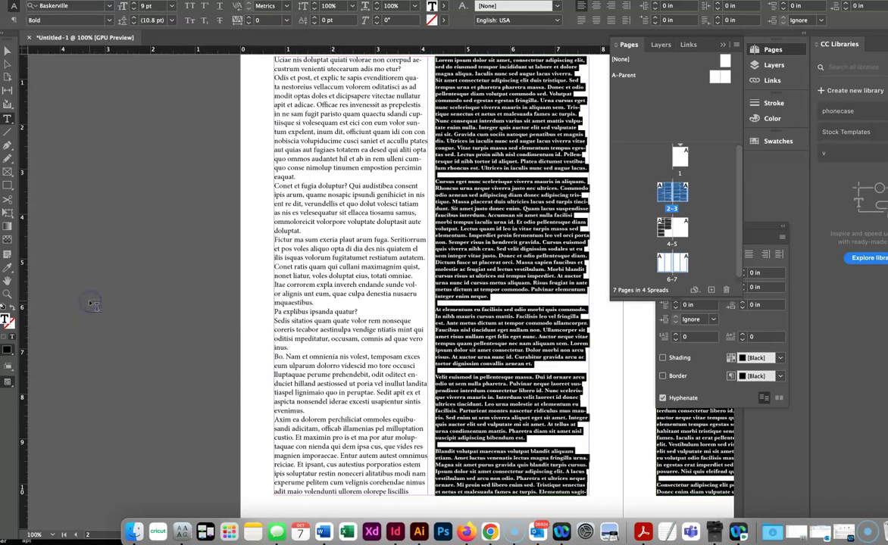
Set the story's font style to Baskerville Regular and deselect the text.
left_click(108, 20)
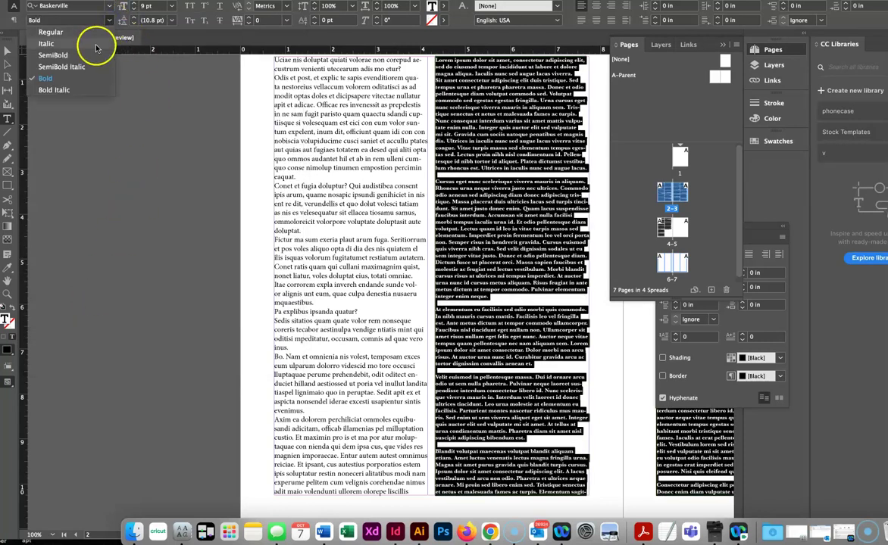
left_click(96, 34)
scroll(433, 212, "right", 3)
scroll(433, 212, "up", 2)
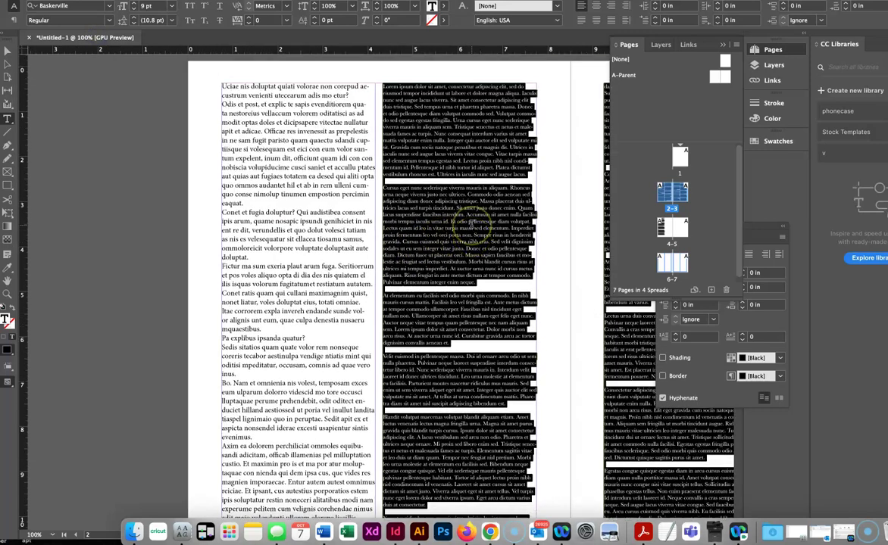
left_click(396, 213)
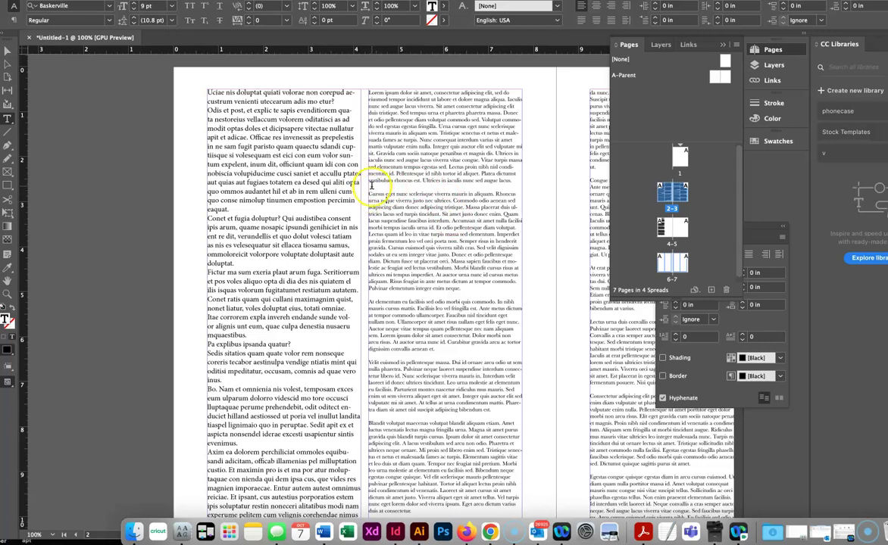
Add first-line indents before 'Cursus' and 'At elementum' in page 2's second column.
left_click(369, 194)
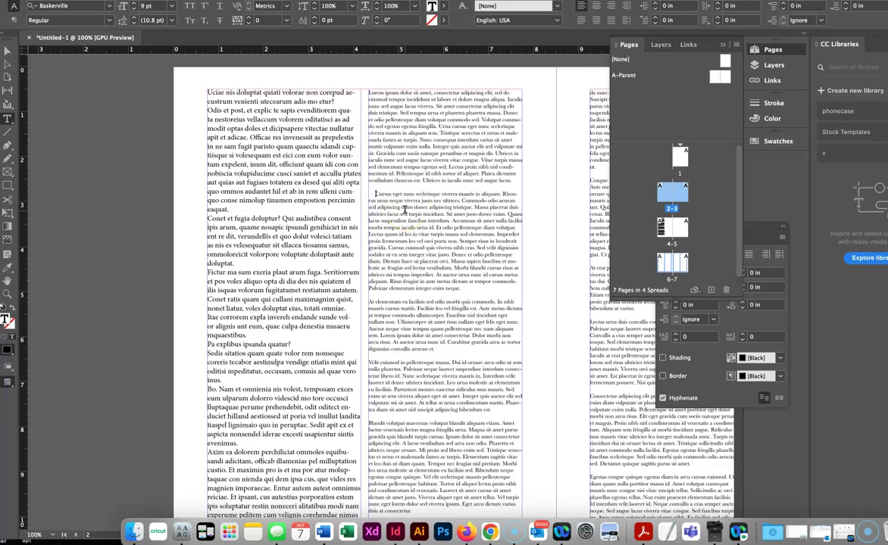
left_click(368, 303)
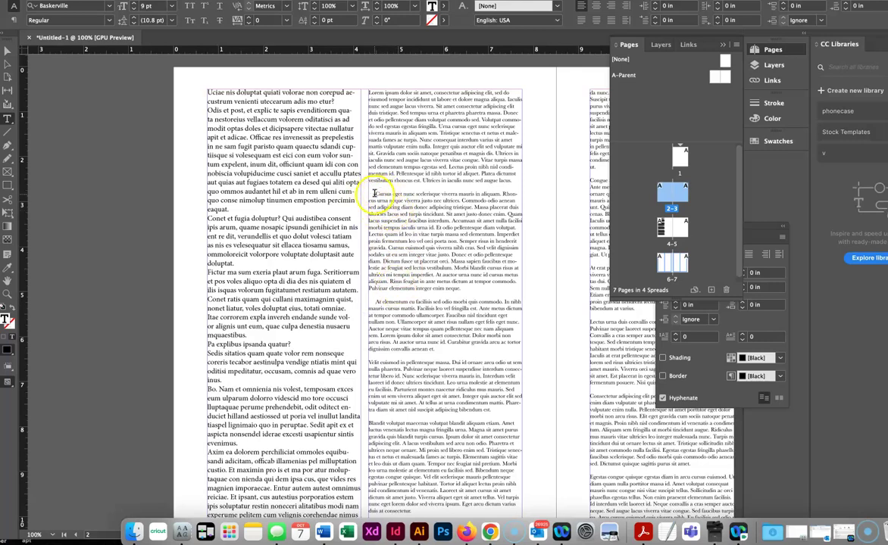
scroll(346, 327, "down", 2)
scroll(345, 327, "down", 2)
scroll(345, 327, "right", 3)
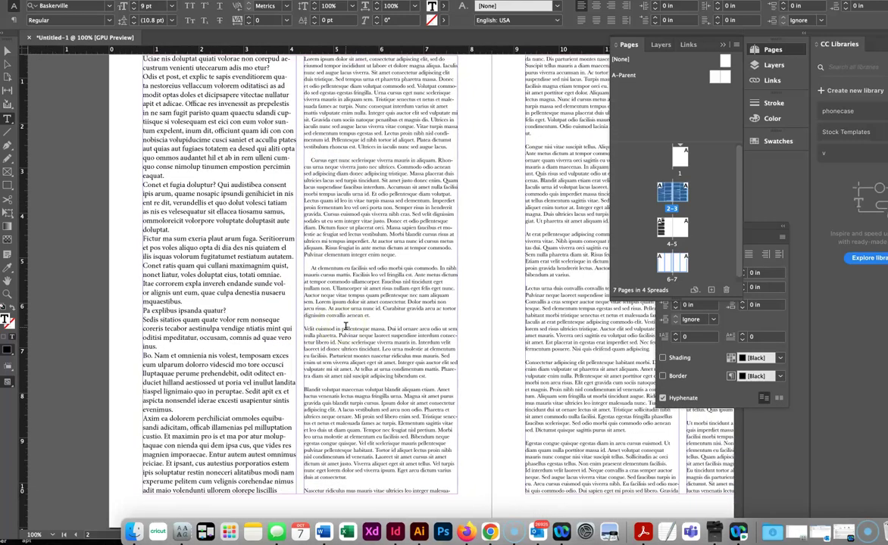
scroll(345, 326, "up", 2)
scroll(346, 326, "right", 3)
scroll(345, 326, "up", 1)
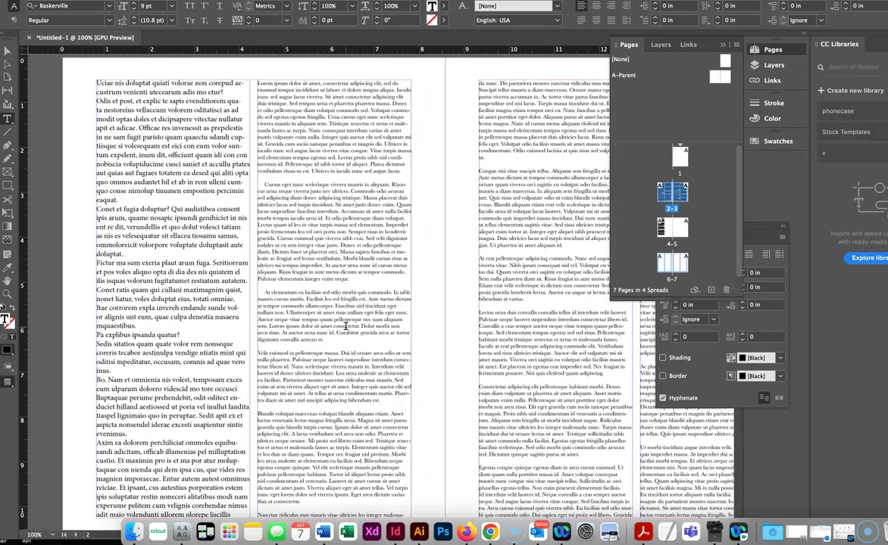